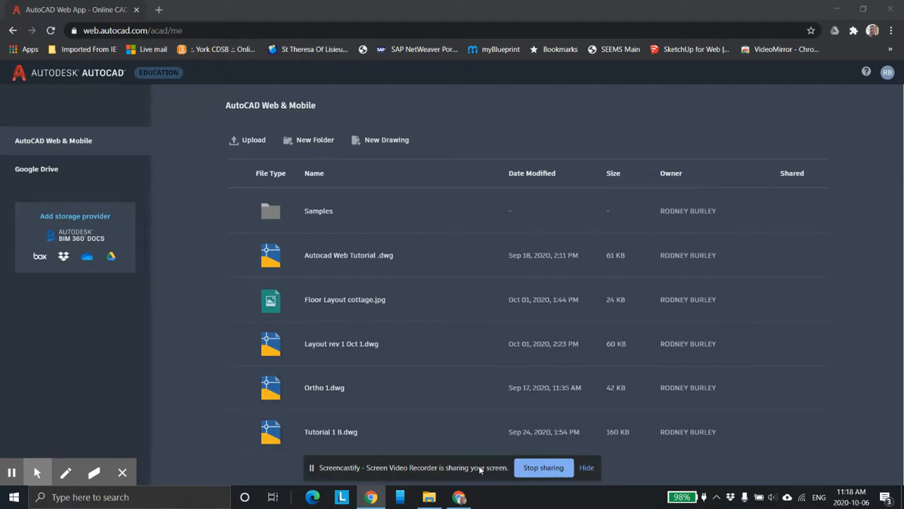
left_click(460, 498)
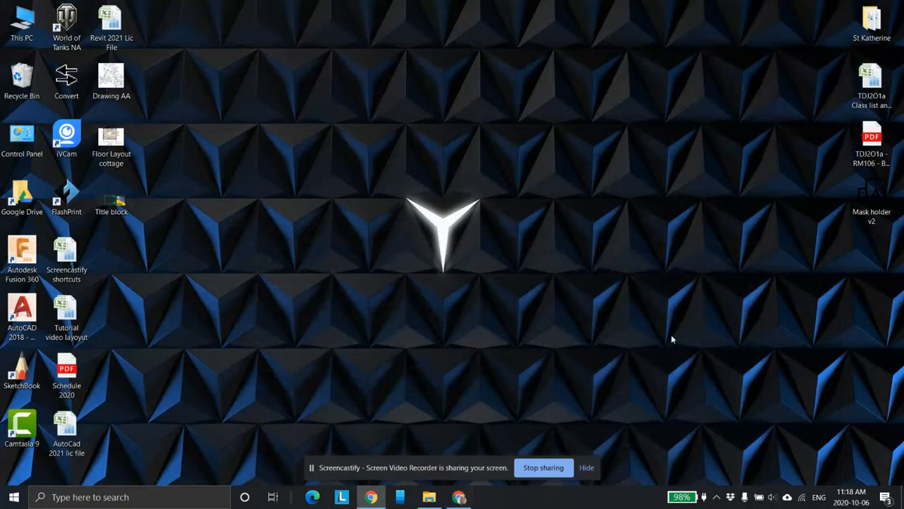
left_click(460, 498)
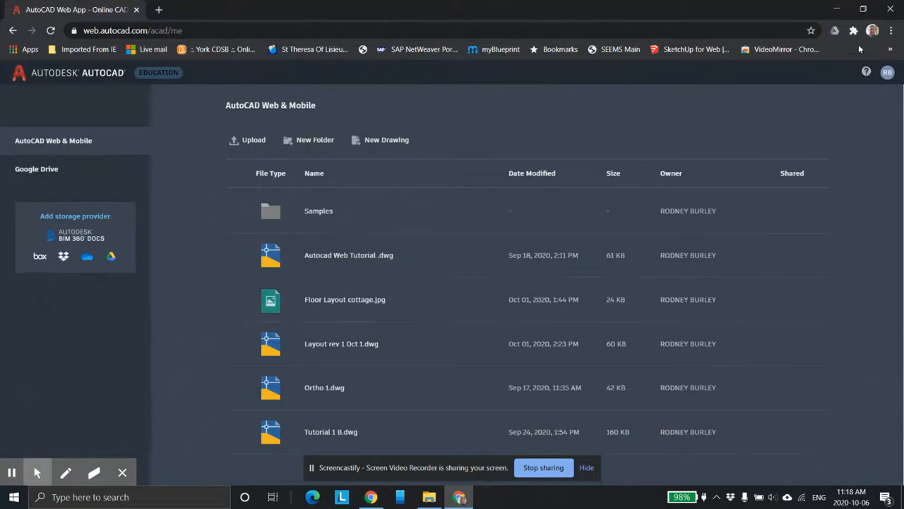
Switch to Google Classroom in a new browser tab and show the classwork of the TDJ2O1 - Technological Design class
key("ctrl+t")
left_click(883, 79)
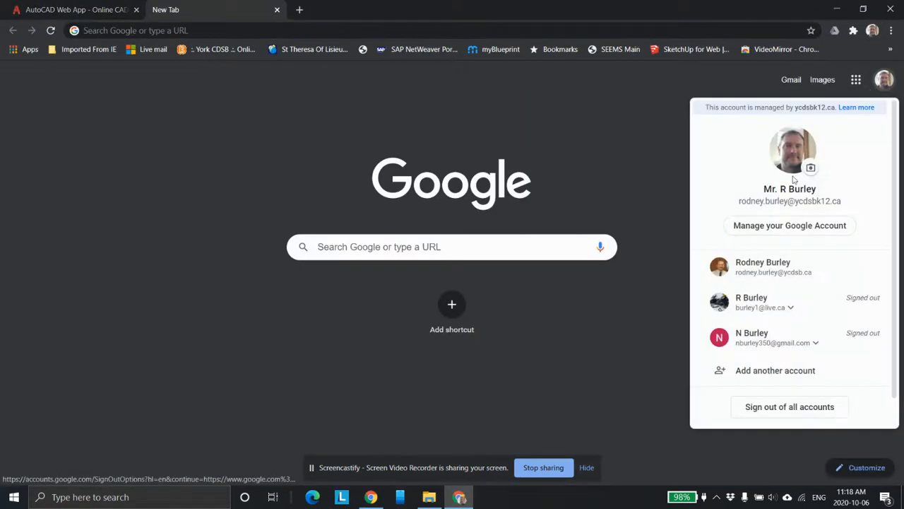
left_click(856, 79)
left_click(783, 148)
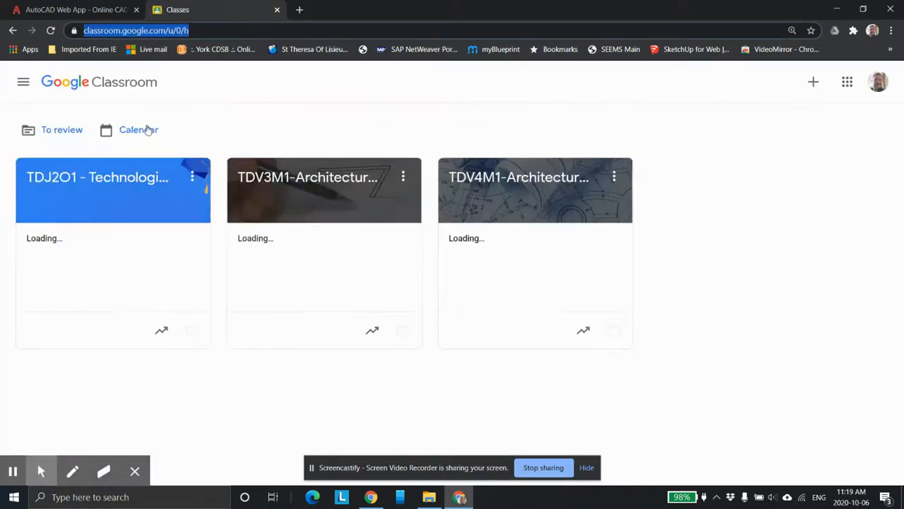
left_click(131, 172)
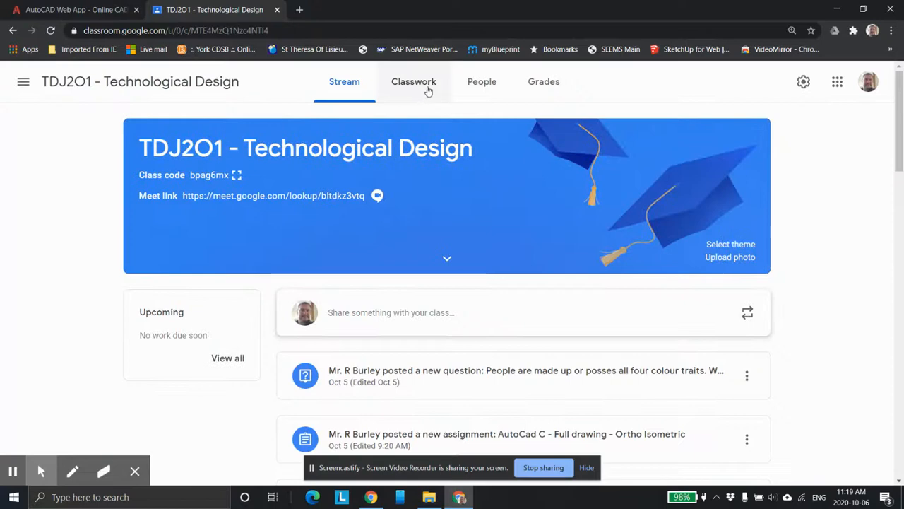
left_click(417, 82)
Open the title block drawing attached to the AutoCad C - Full drawing - Ortho Isometric assignment
scroll(480, 269, "down", 6)
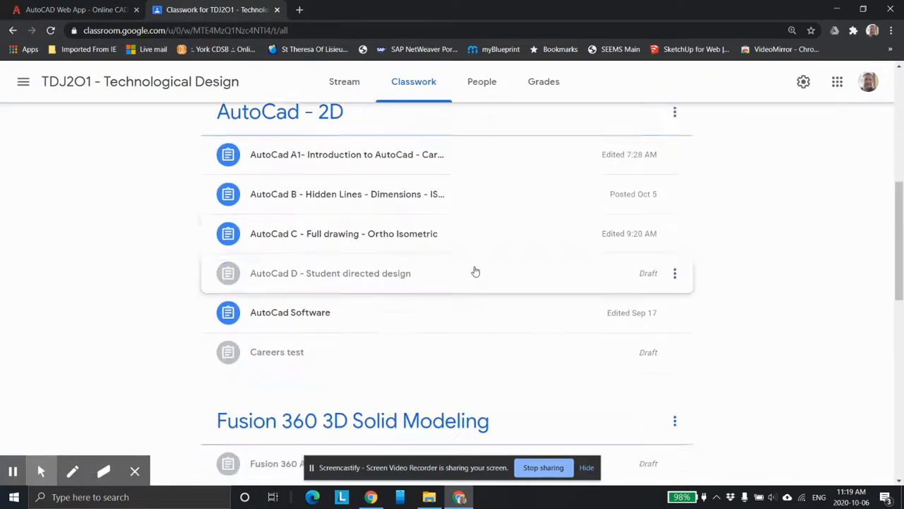
left_click(409, 224)
scroll(612, 269, "down", 5)
scroll(615, 275, "down", 1)
left_click_drag(685, 370, 692, 393)
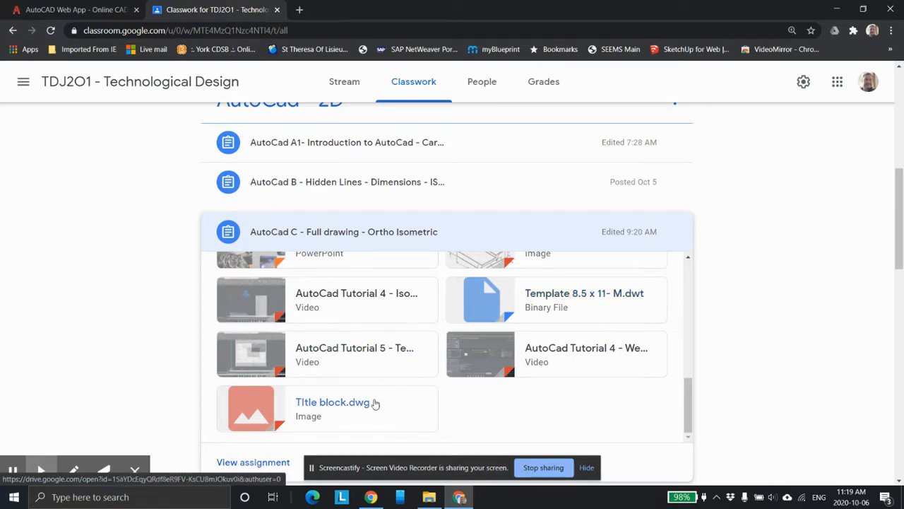
left_click(351, 408)
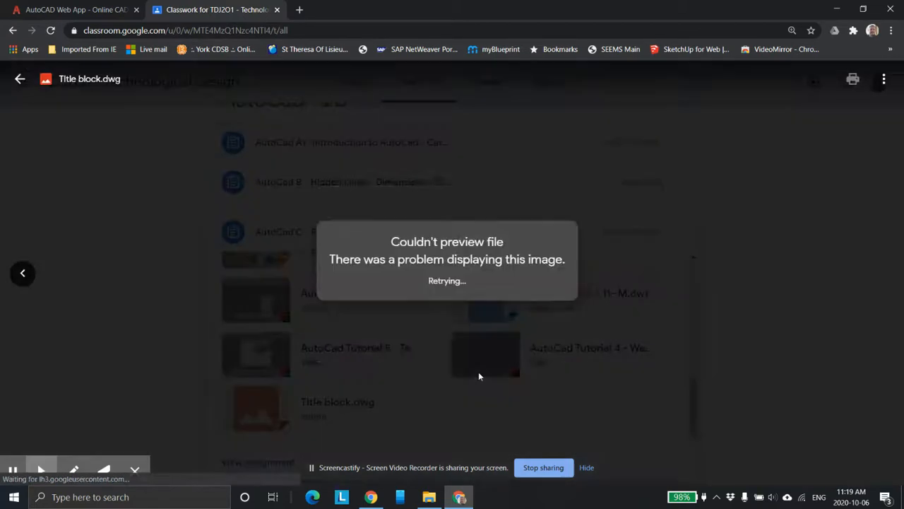
View the title block file's Google Drive download page in a separate tab, and close both the file and classroom tabs
left_click(884, 82)
left_click(799, 144)
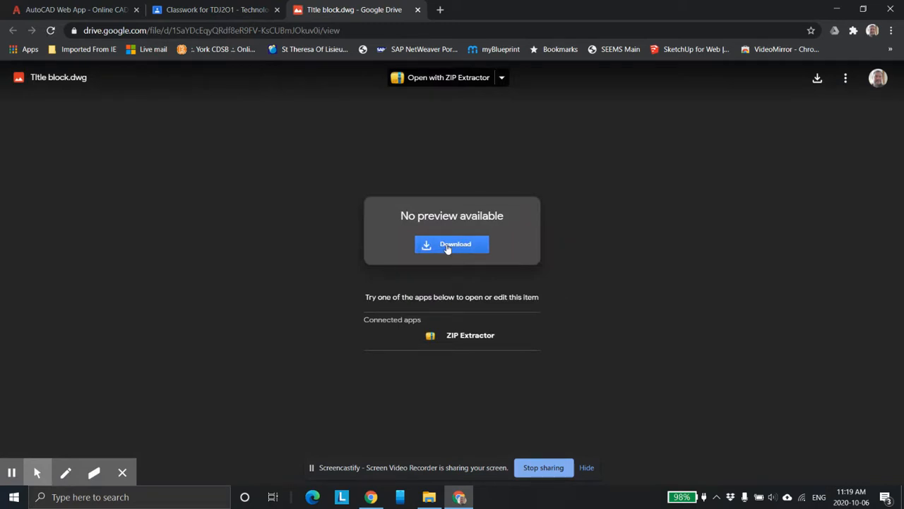
left_click(419, 9)
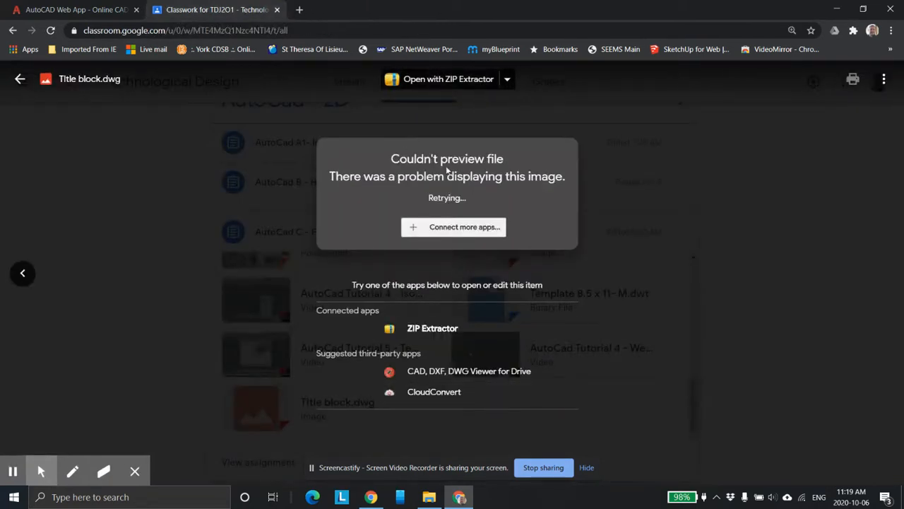
left_click(277, 10)
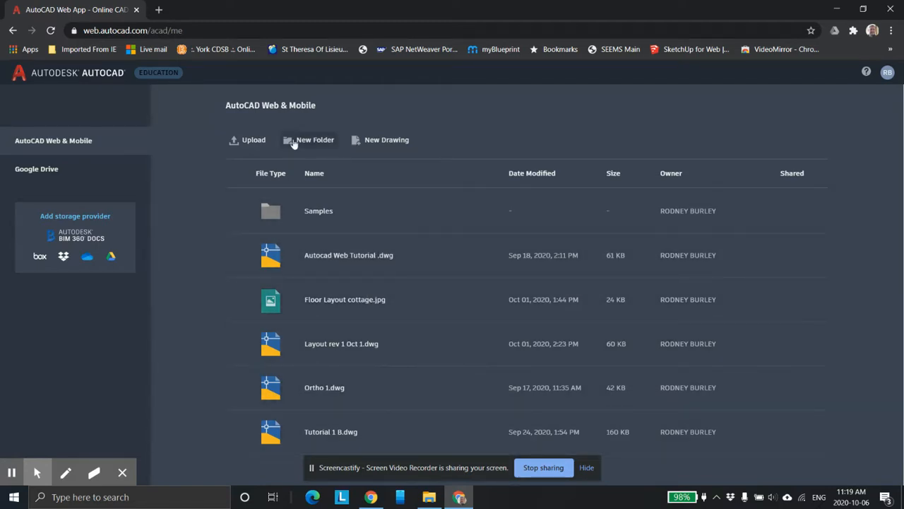
Upload the title block drawing from the Desktop folder to the AutoCAD Web & Mobile storage
left_click(255, 141)
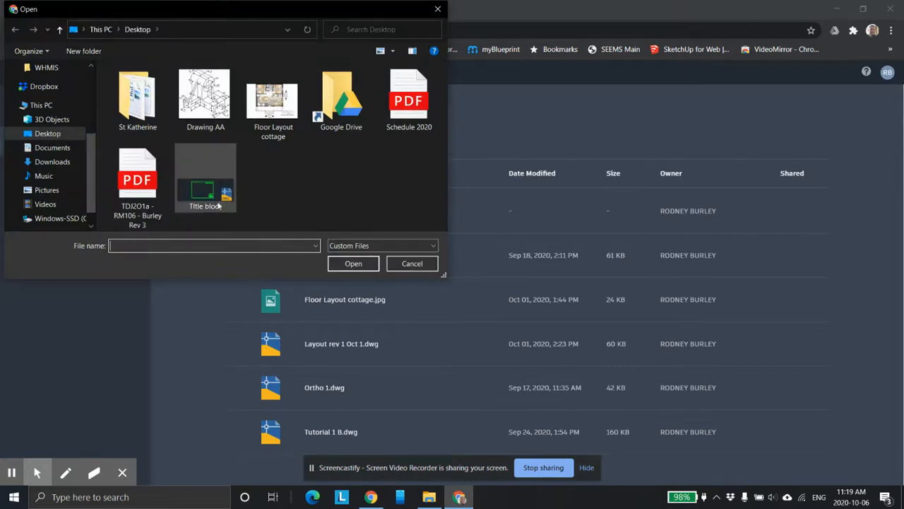
left_click(410, 263)
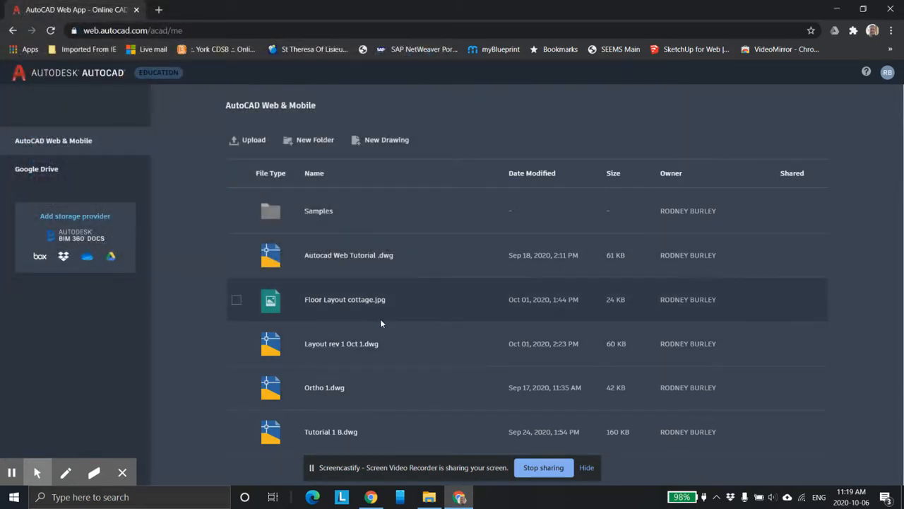
left_click(253, 141)
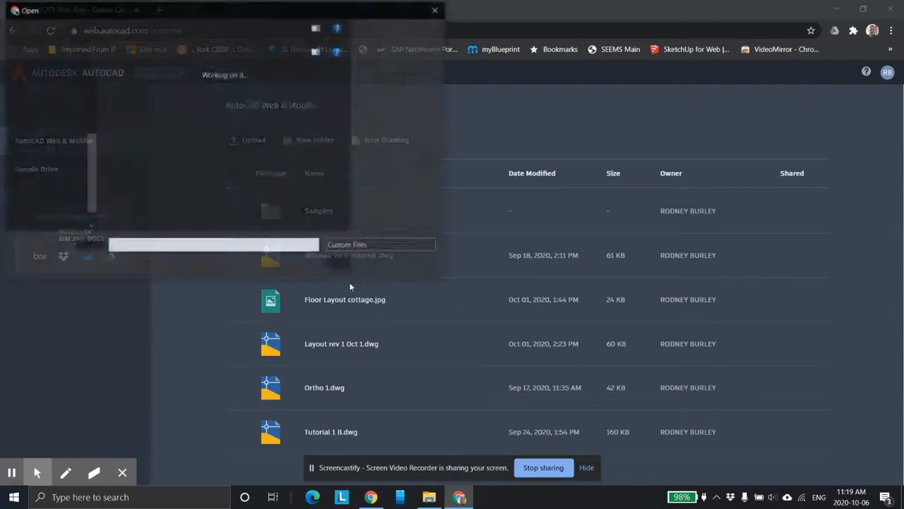
left_click(205, 178)
left_click(353, 263)
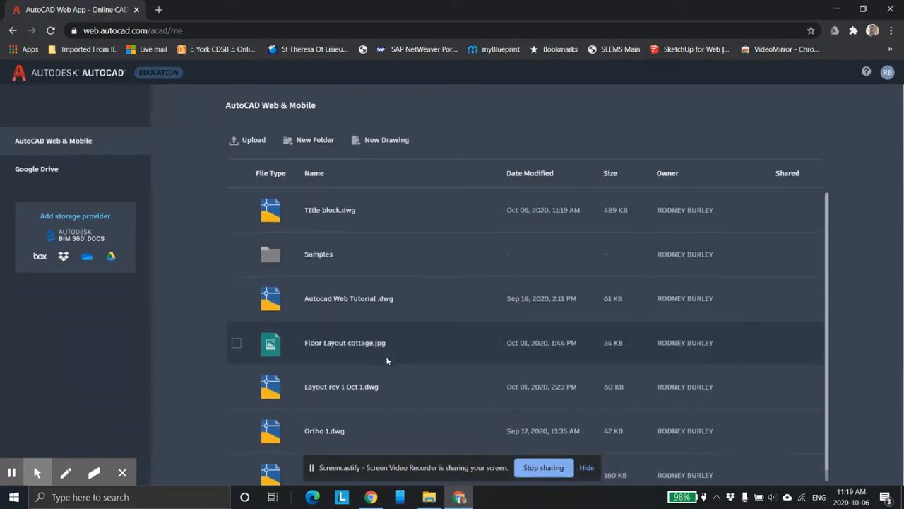
Open the drawing Ortho 1.dwg from the file list
scroll(383, 362, "down", 1)
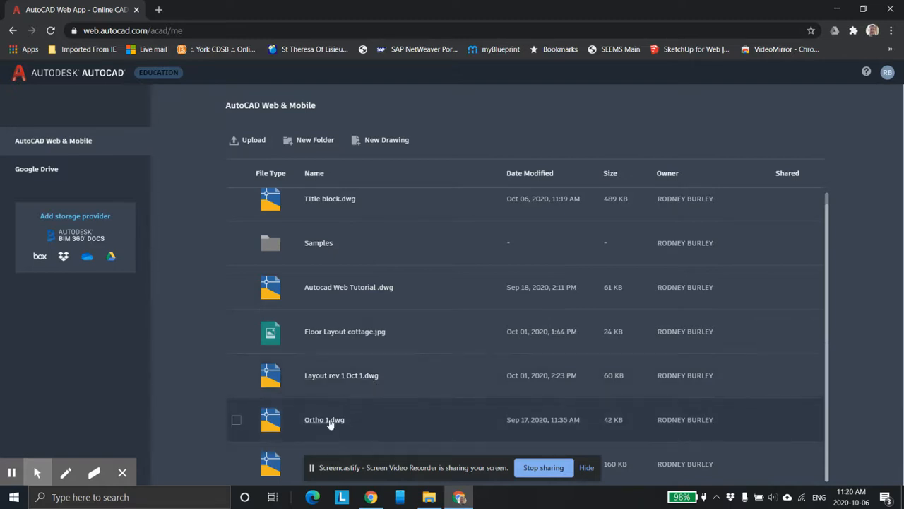
left_click(331, 420)
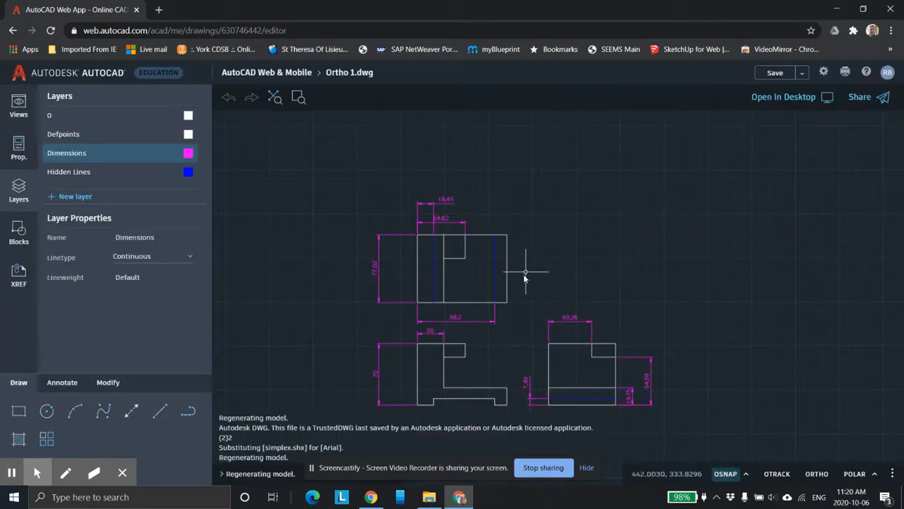
mouse_move(516, 272)
middle_mouse_down()
mouse_move(506, 236)
mouse_move(491, 224)
middle_mouse_up()
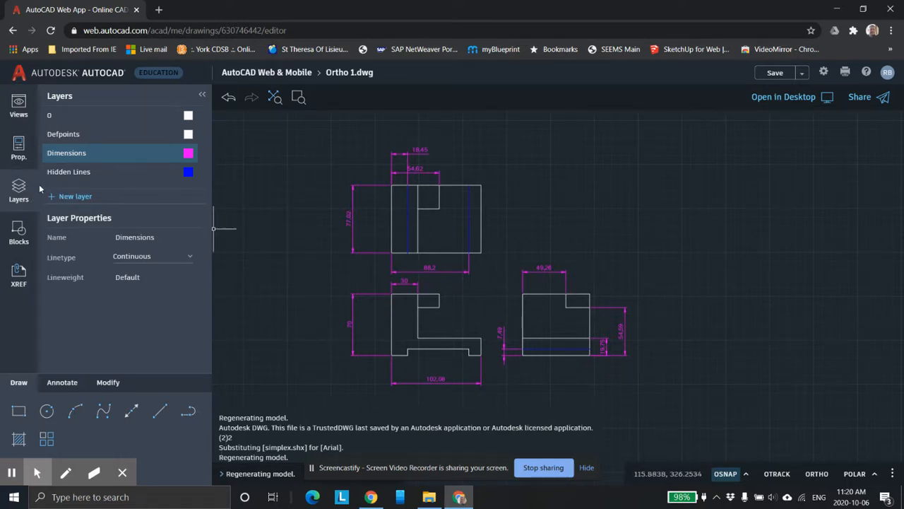
Create a layer named Title Block, colour it green, and make it the current layer
left_click(71, 196)
type("Title ")
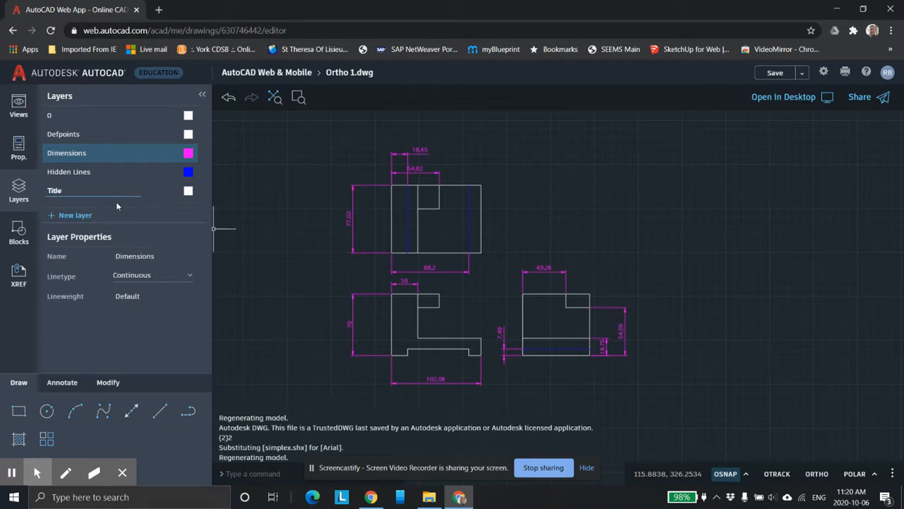
type("Block")
left_click(188, 192)
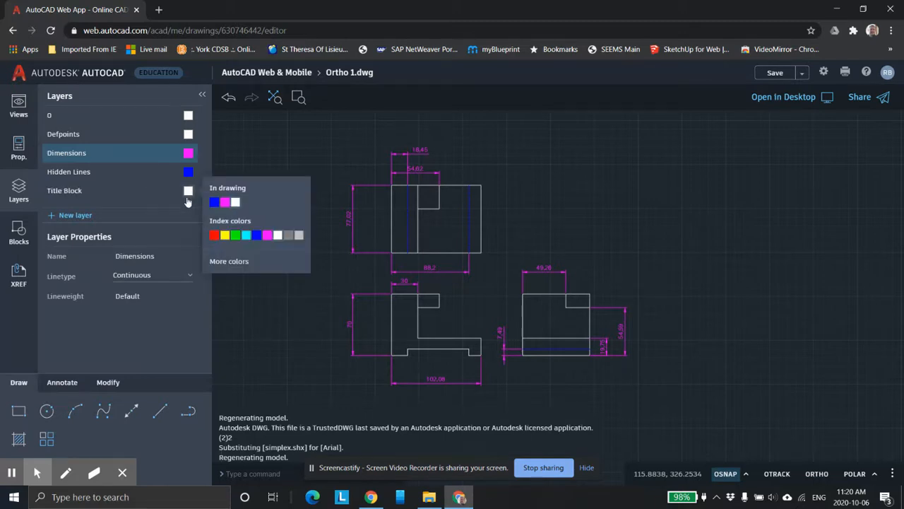
left_click(235, 237)
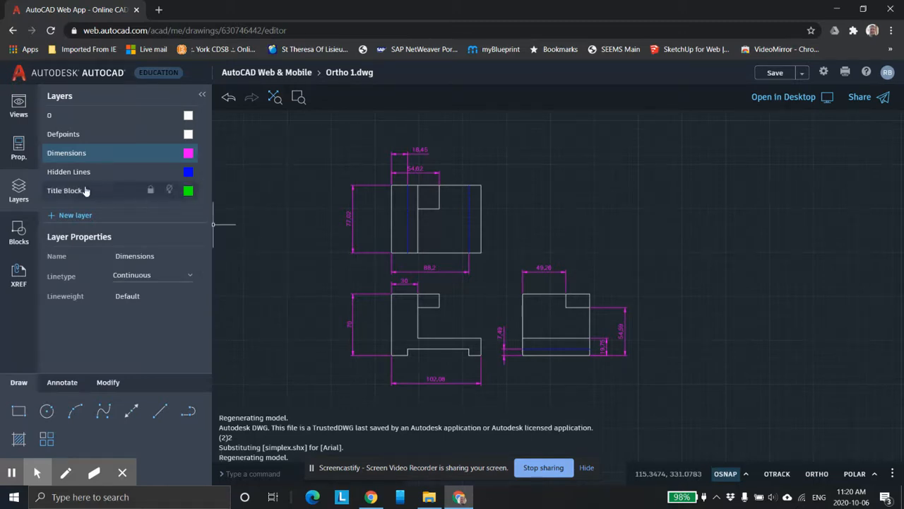
left_click(121, 192)
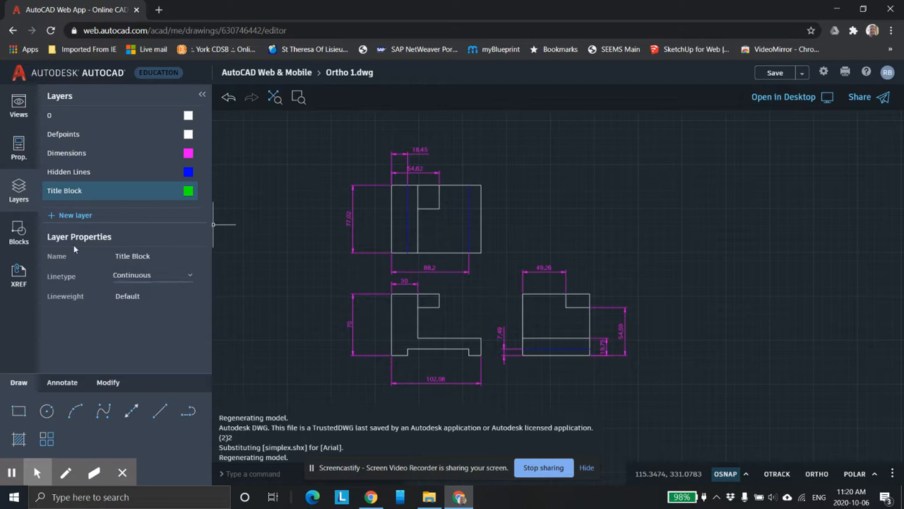
Insert the title block drawing file as a block, placing its corner just beyond the upper right of the orthographic views
left_click(19, 232)
left_click(120, 340)
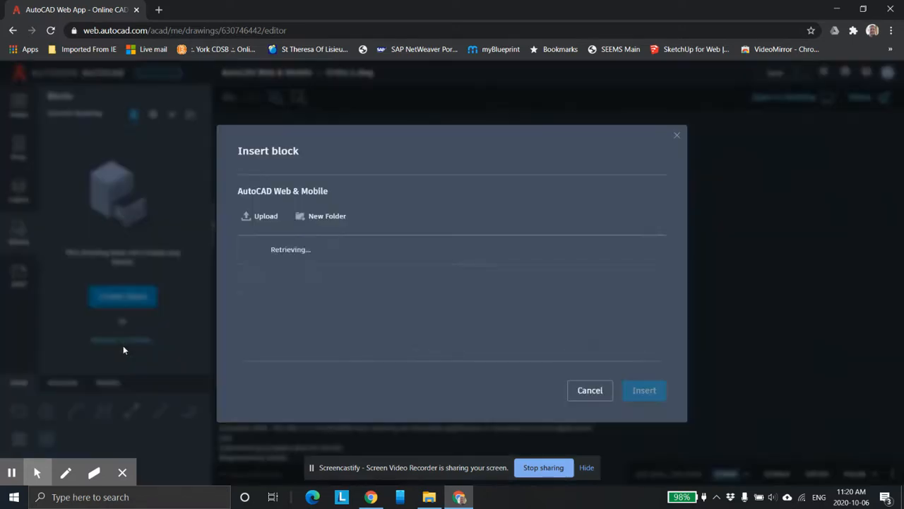
scroll(385, 303, "down", 3)
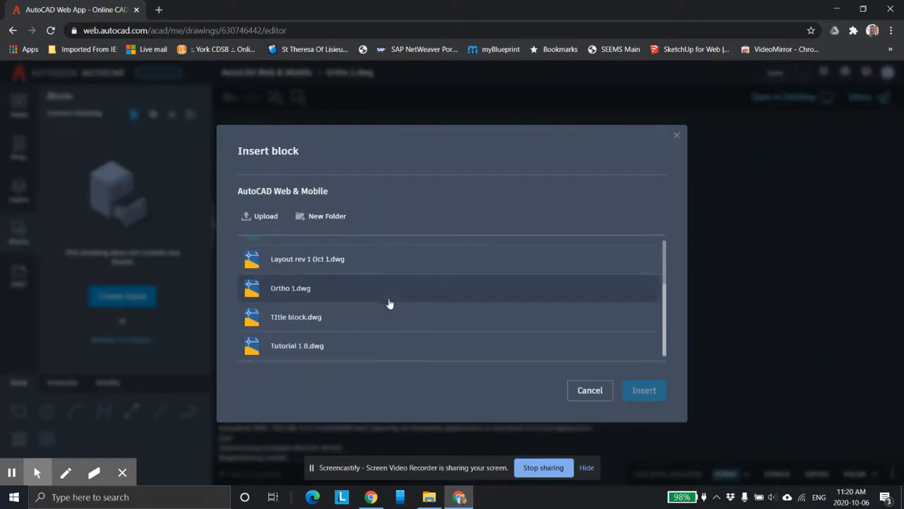
left_click(292, 320)
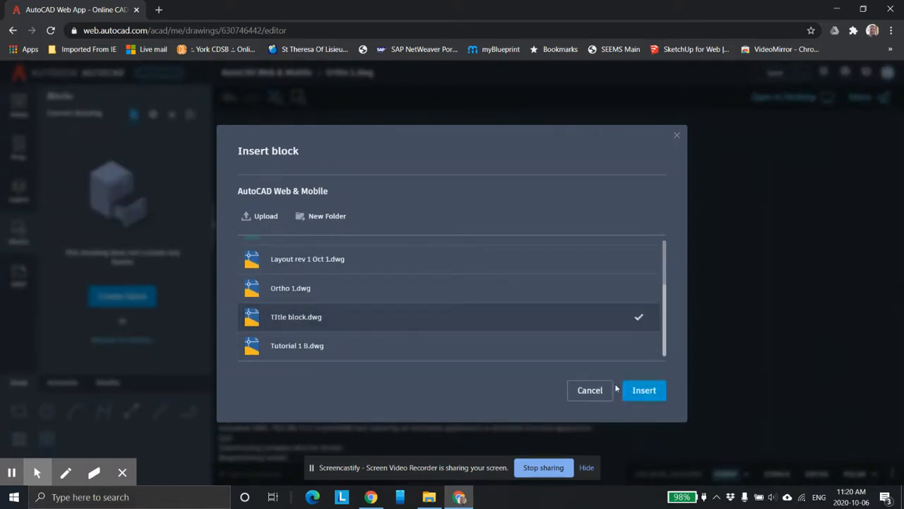
left_click(642, 390)
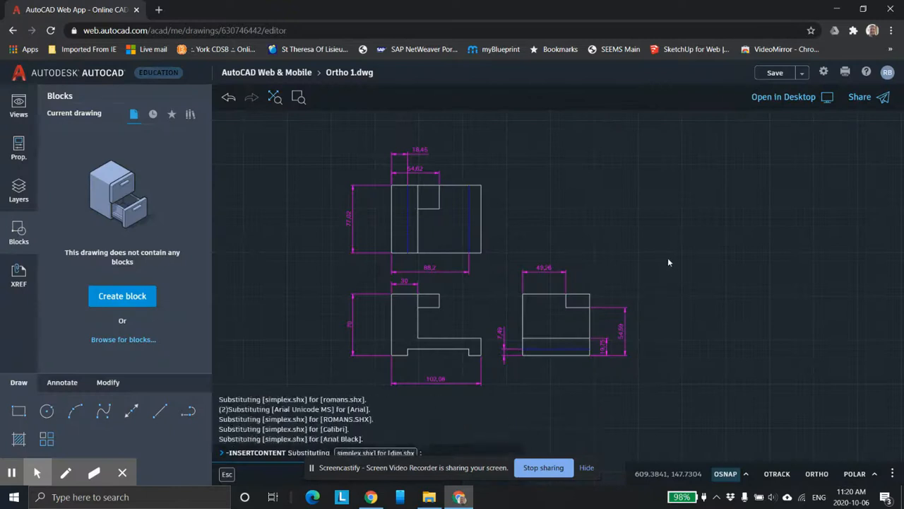
scroll(648, 246, "up", 3)
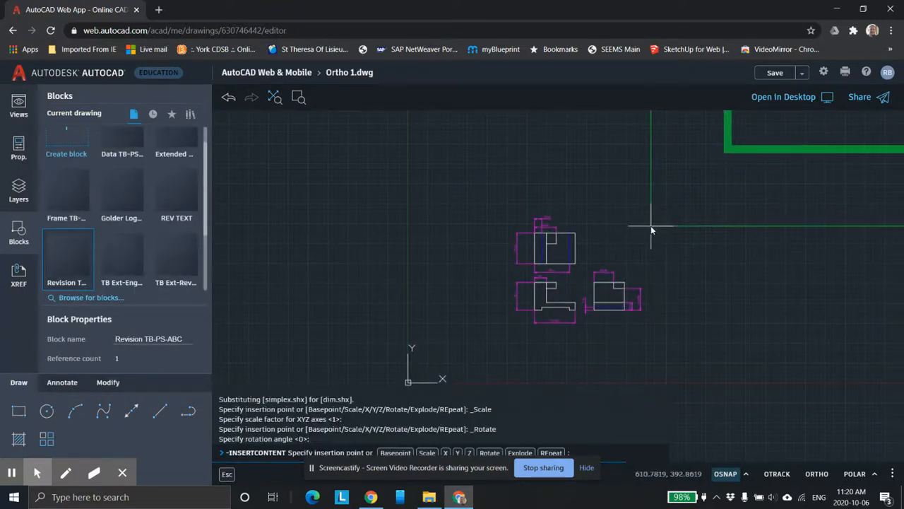
left_click(651, 226)
Delete the oversized inserted title block from the drawing area, leaving the orthographic views in place
scroll(651, 226, "down", 5)
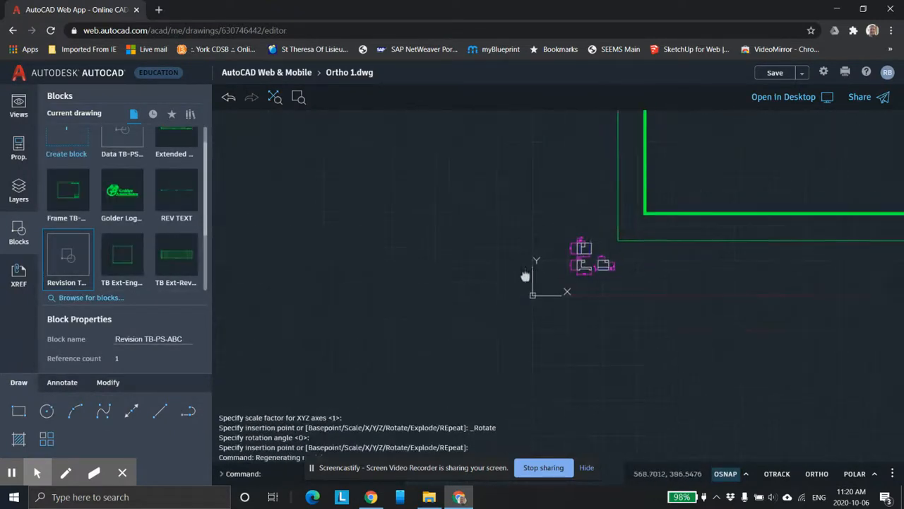
scroll(644, 219, "down", 3)
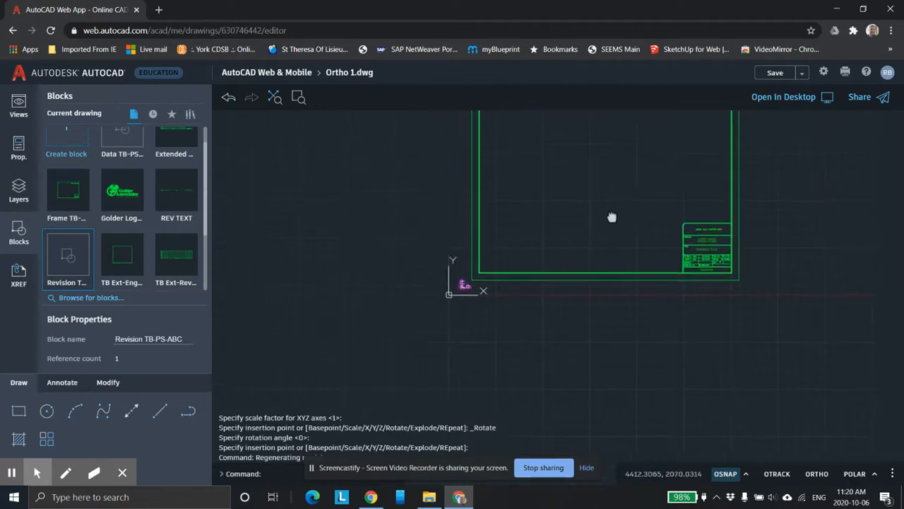
scroll(584, 235, "down", 2)
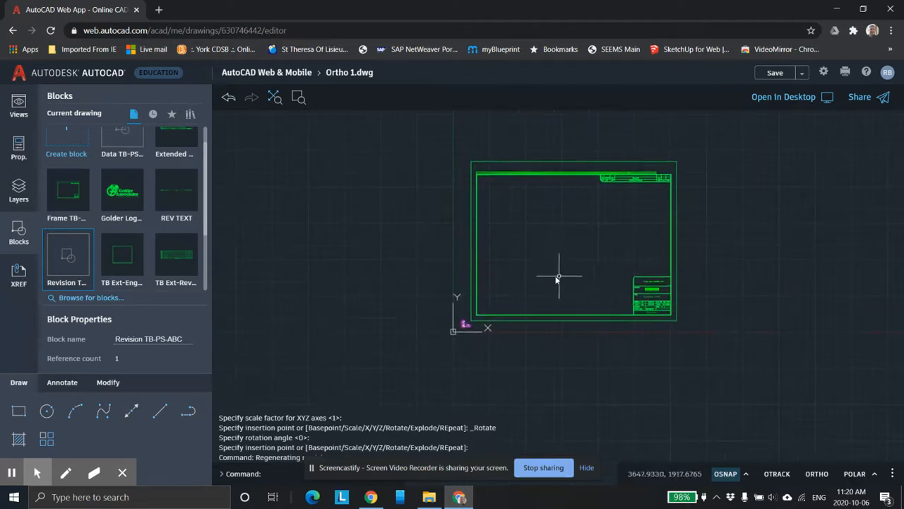
key("Escape")
left_click(715, 144)
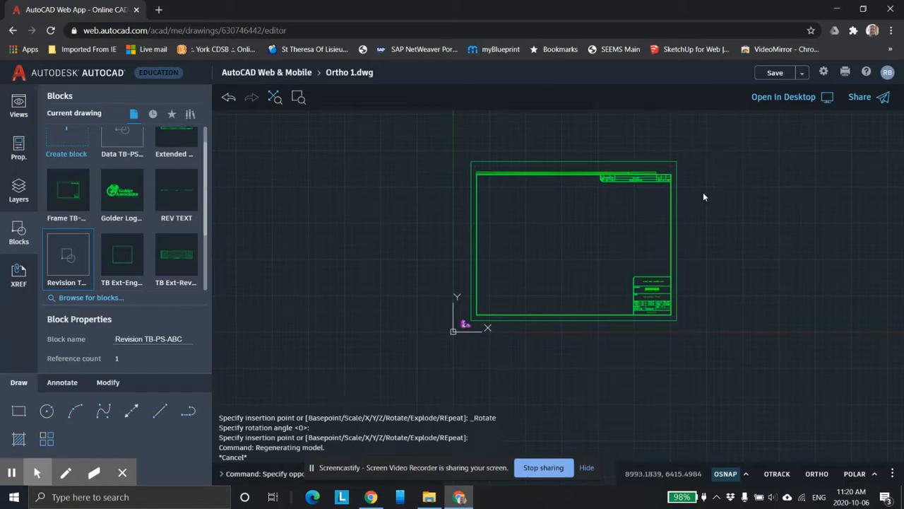
left_click(469, 326)
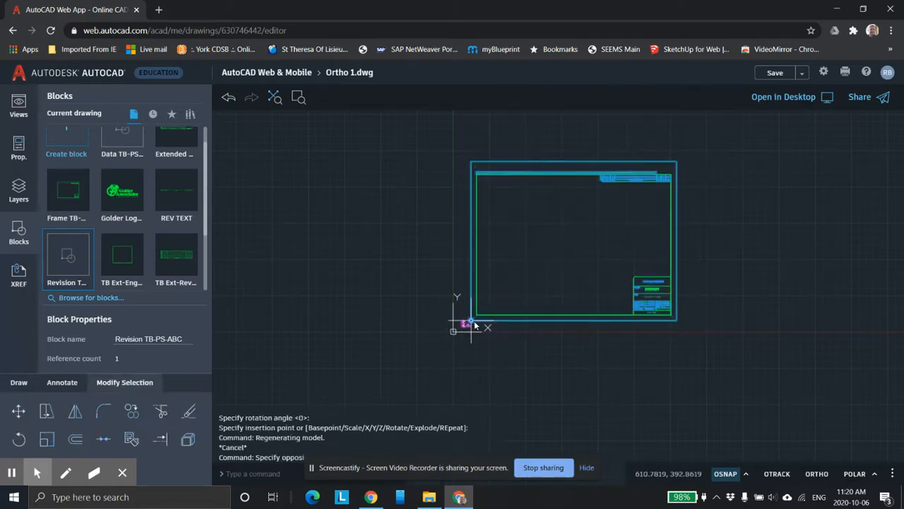
key("Delete")
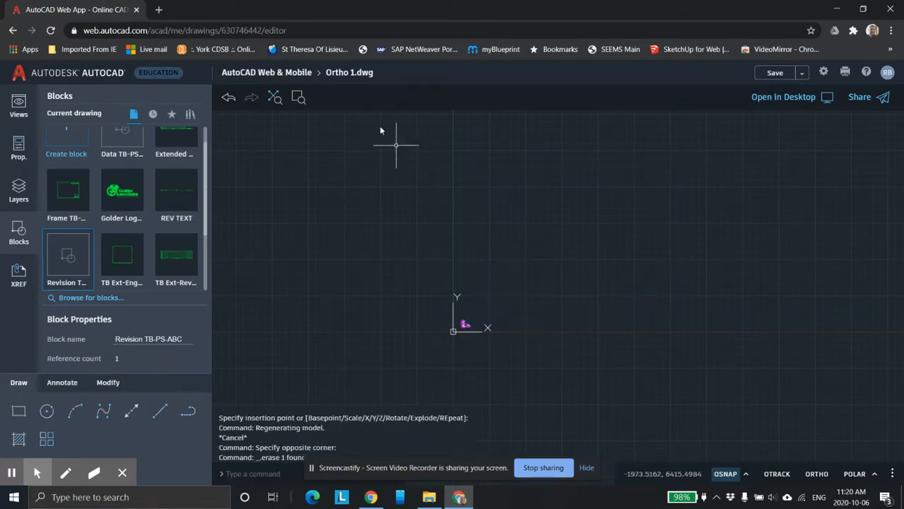
Place the Frame TB block from the current drawing's blocks to the upper right of the orthographic views
left_click(274, 97)
scroll(525, 293, "down", 3)
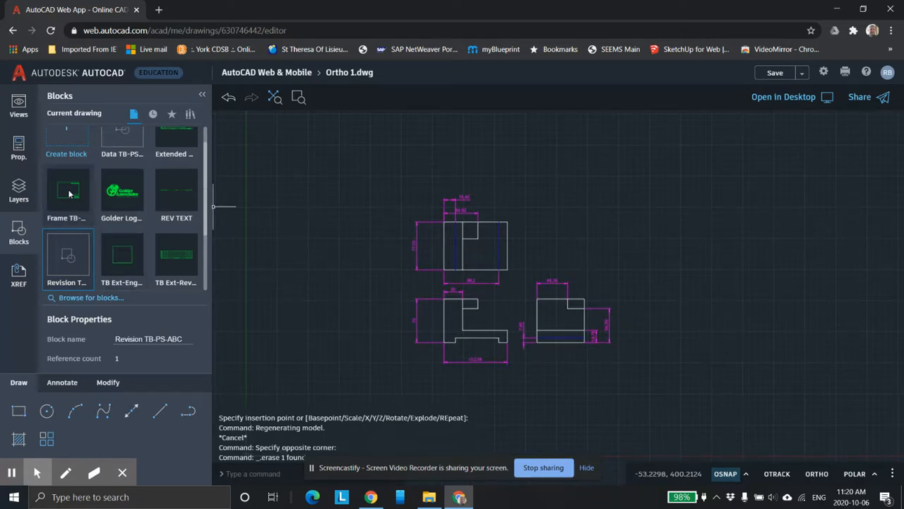
mouse_move(67, 190)
left_mouse_down()
mouse_move(380, 195)
mouse_move(646, 224)
left_mouse_up()
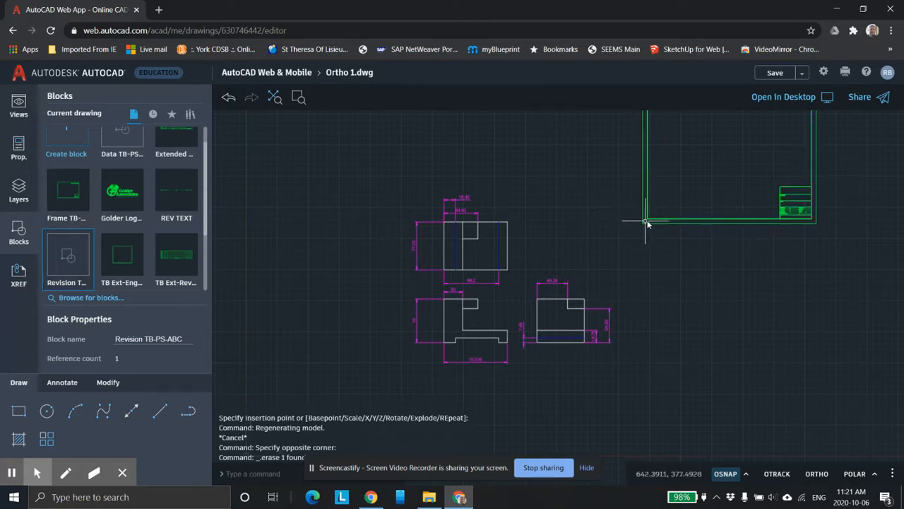
Scale up the title block from its upper-left corner until its frame is large enough to hold the orthographic views
scroll(647, 221, "down", 4)
scroll(679, 235, "up", 2)
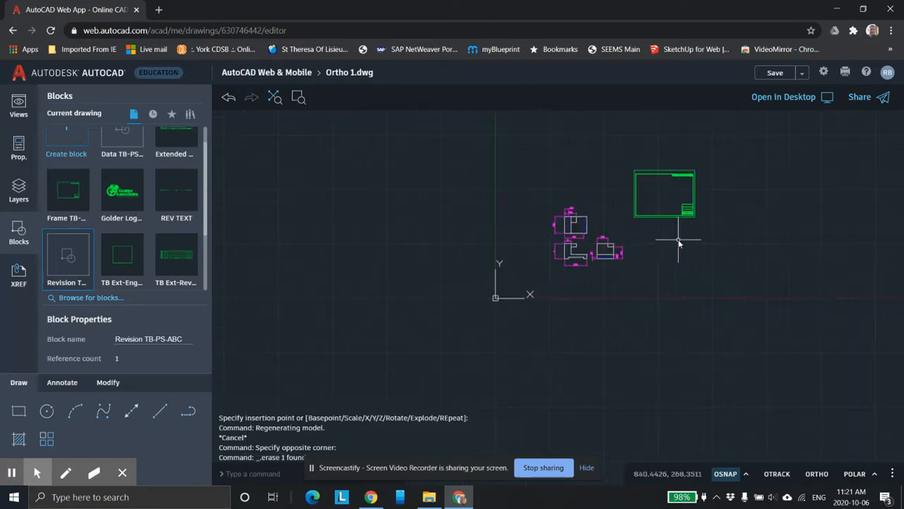
middle_click_drag(665, 252, 572, 286)
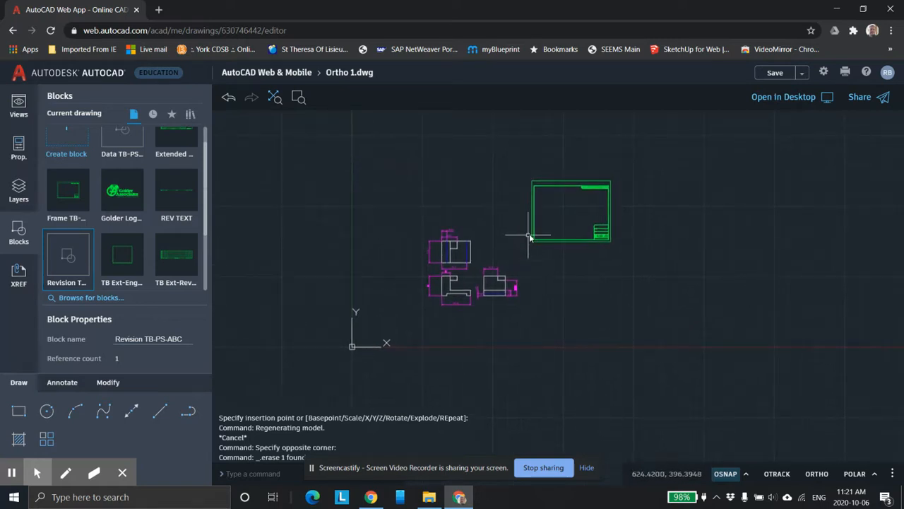
left_click(511, 163)
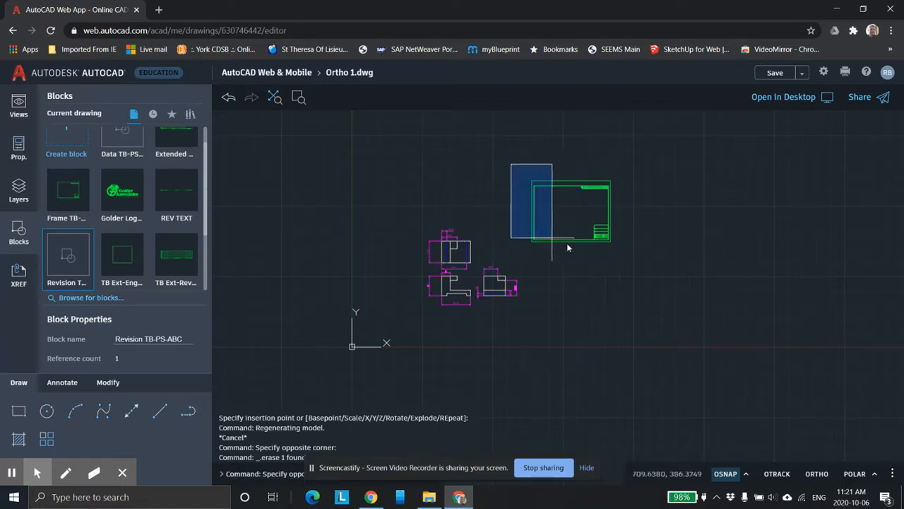
left_click(649, 252)
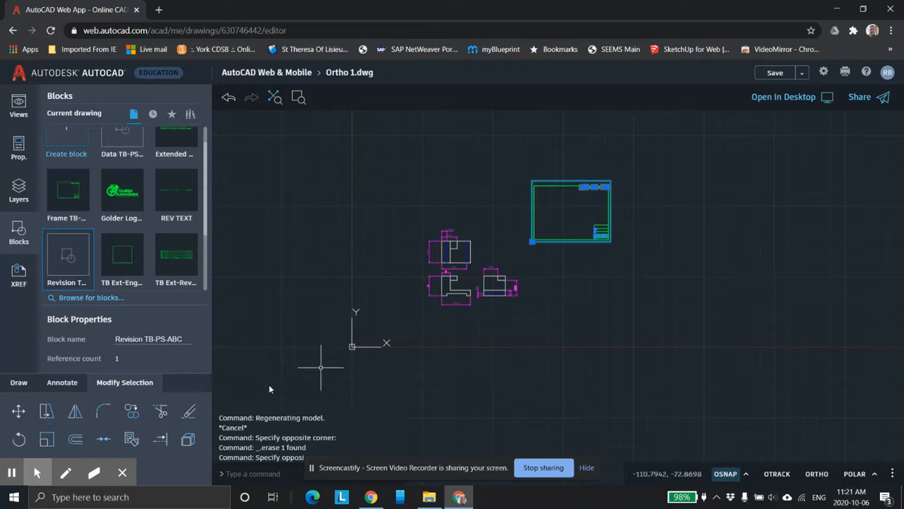
left_click(46, 441)
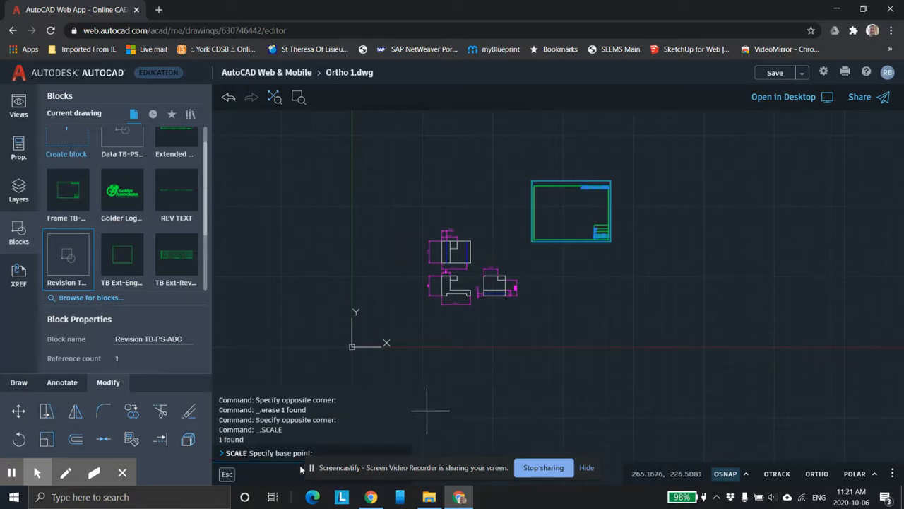
left_click(533, 183)
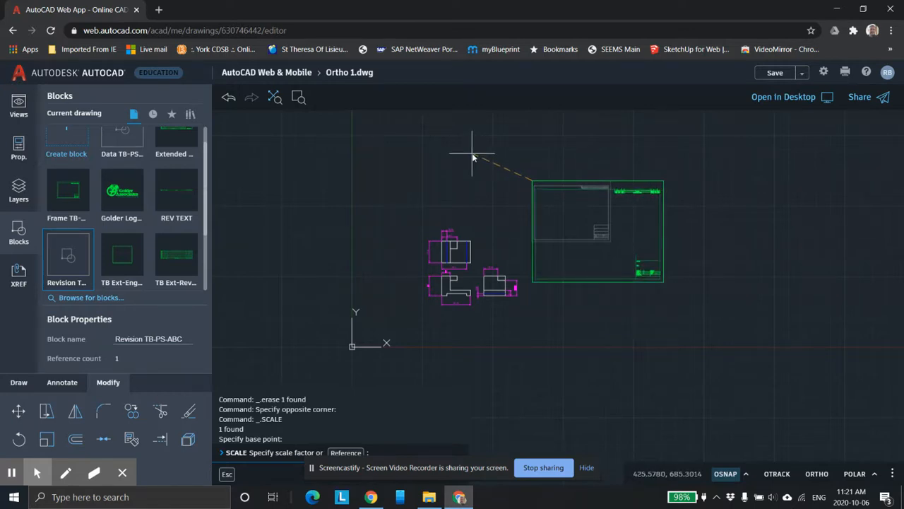
key("Escape")
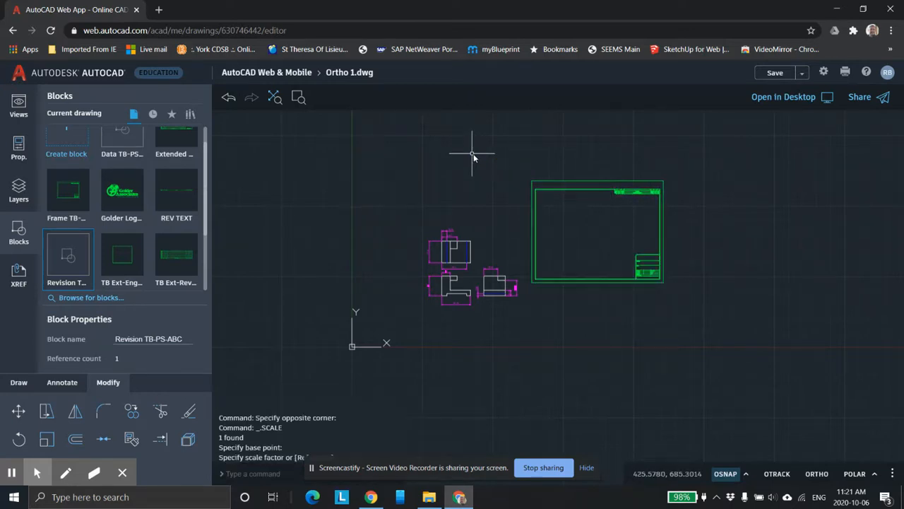
Move the title block by its upper-left corner so that its frame surrounds all the orthographic views
left_click(701, 160)
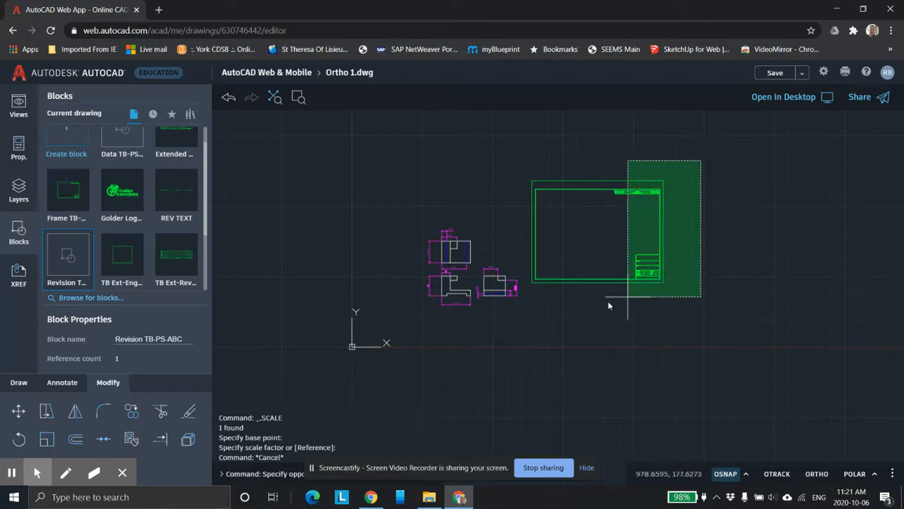
left_click(529, 309)
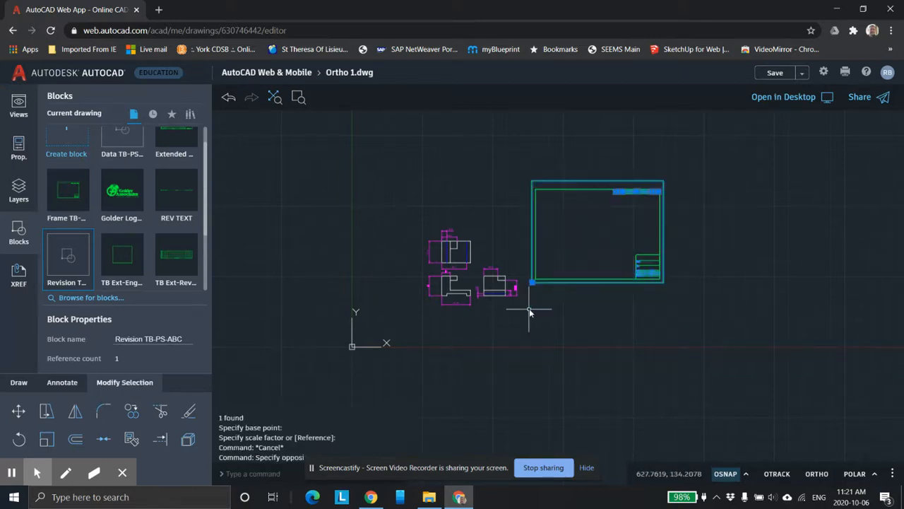
left_click(20, 412)
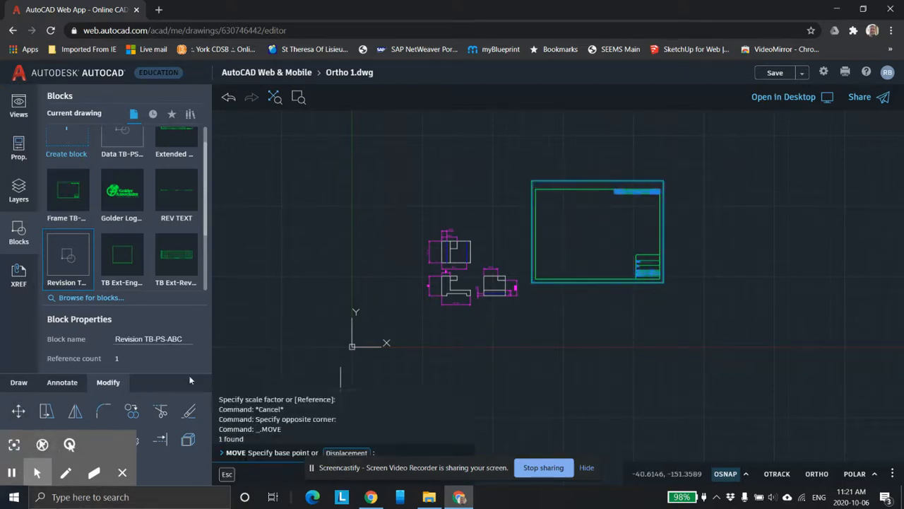
left_click(532, 182)
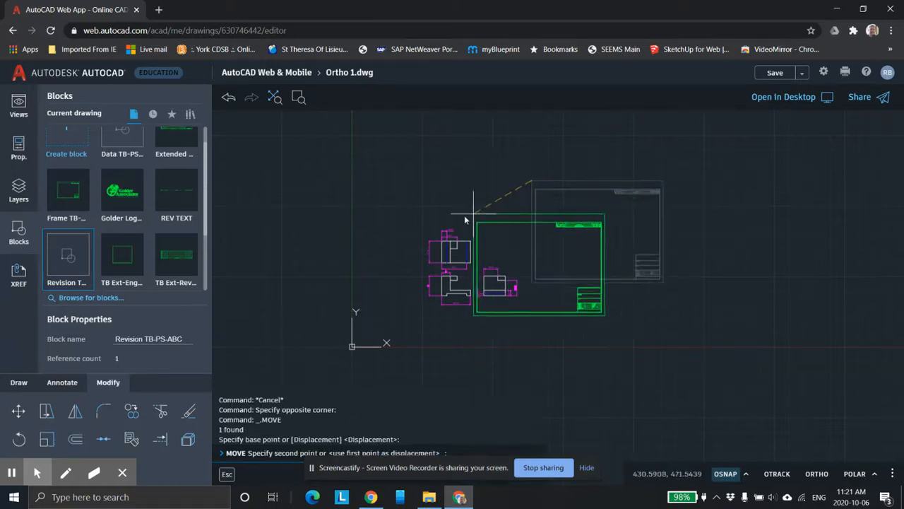
left_click(419, 210)
scroll(537, 228, "up", 3)
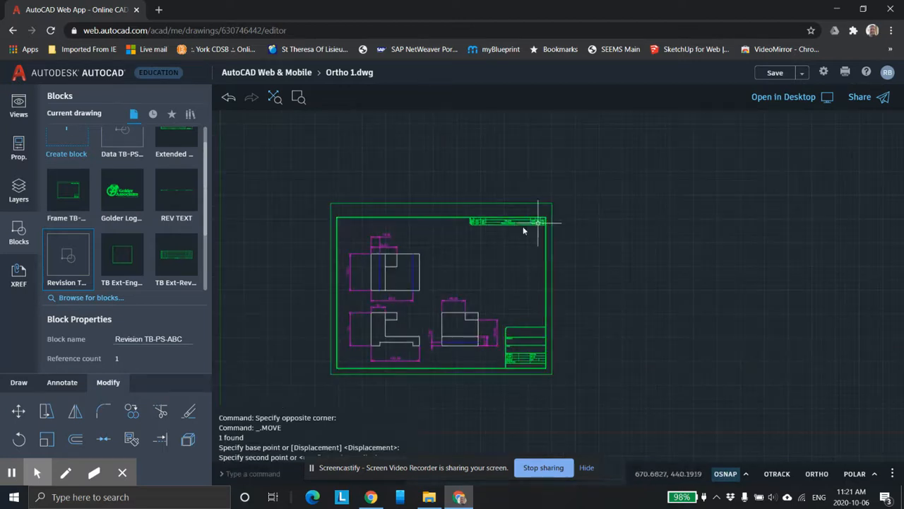
scroll(532, 224, "up", 2)
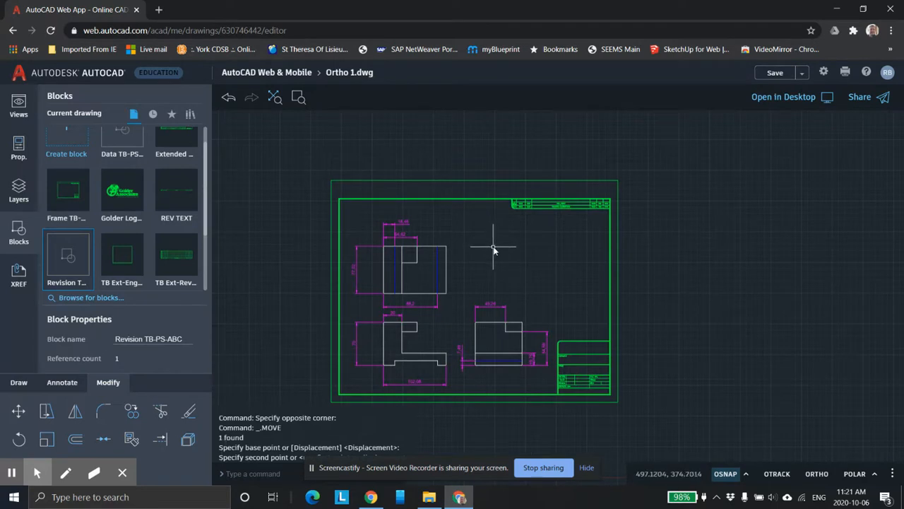
Lock the 0, Defpoints, Dimensions and Hidden Lines layers, leaving the Title Block layer unlocked
scroll(493, 250, "down", 2)
left_click(19, 189)
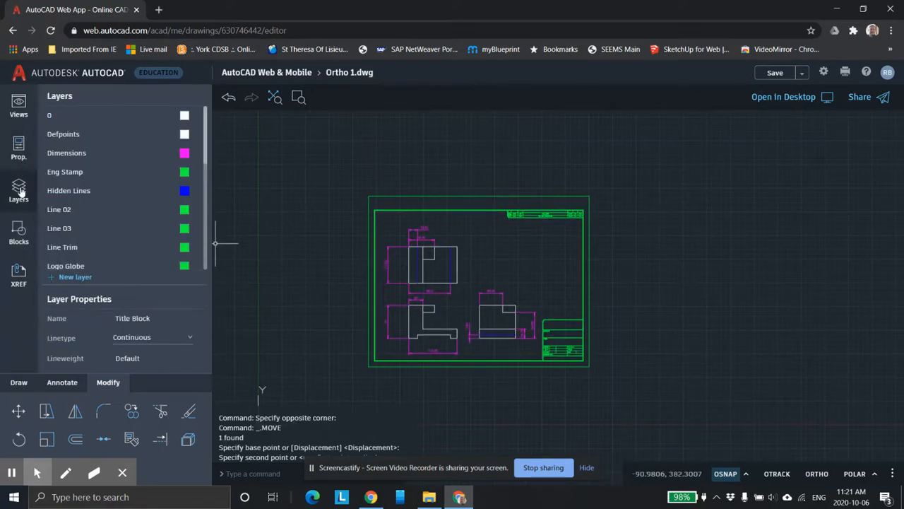
mouse_move(163, 192)
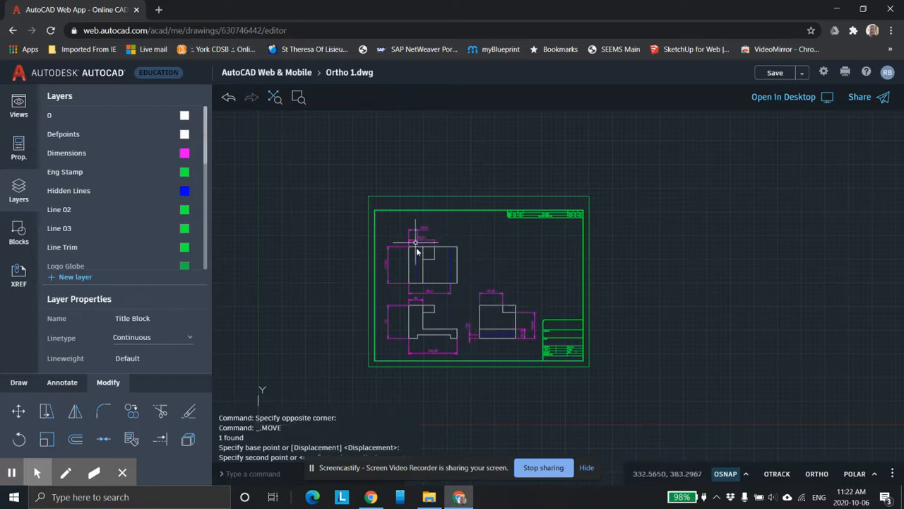
scroll(465, 299, "up", 5)
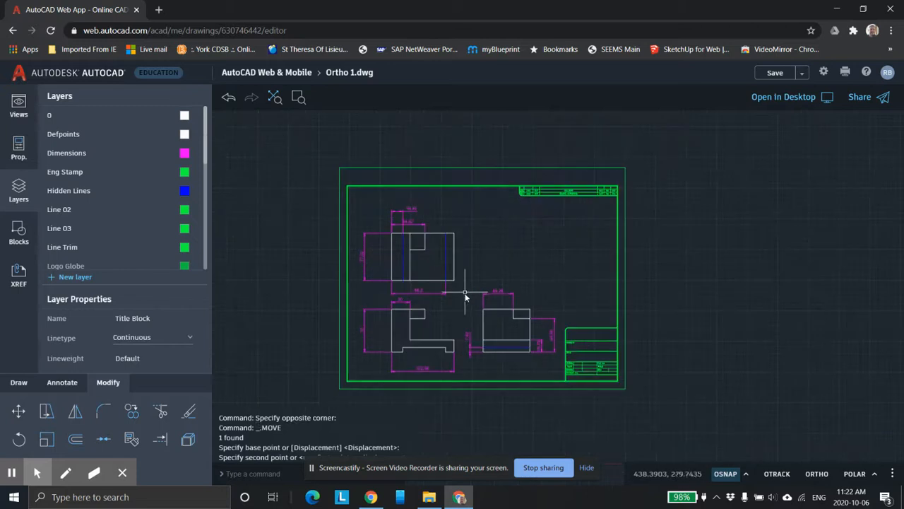
scroll(313, 164, "down", 3)
middle_click_drag(347, 180, 419, 219)
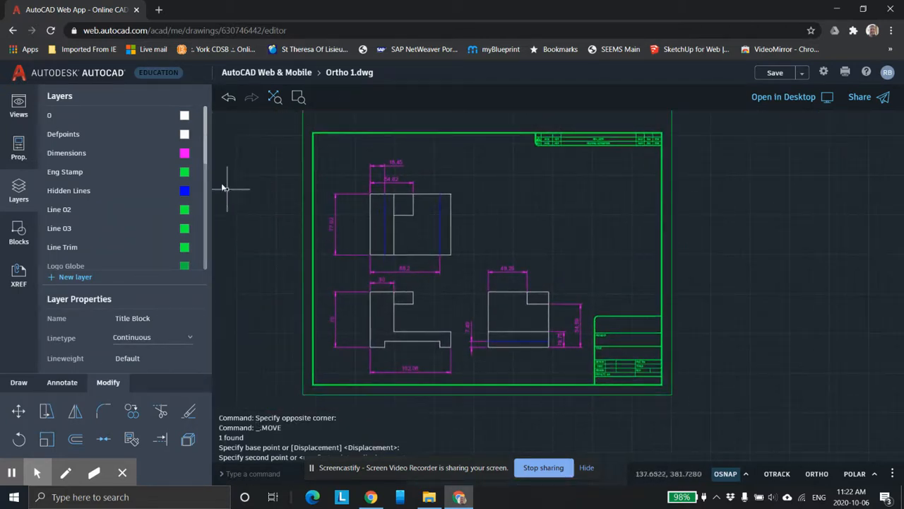
left_click(165, 114)
left_click(165, 114)
left_click(147, 116)
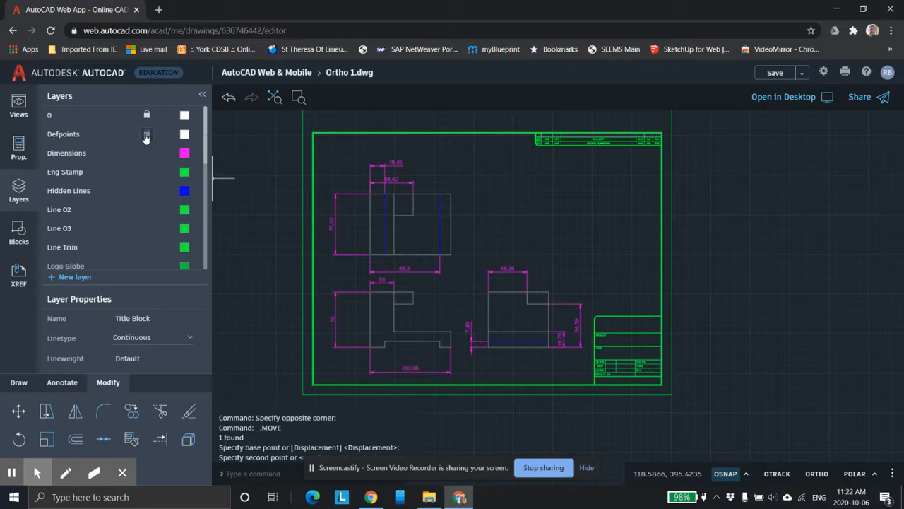
left_click(147, 157)
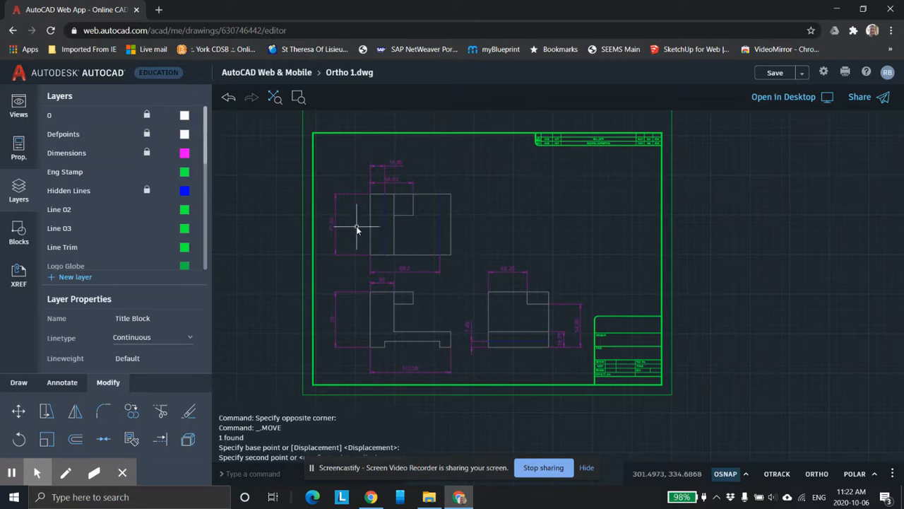
Scale the title block slightly larger from its upper-left corner and dismiss the locked-layer notice
scroll(450, 223, "down", 3)
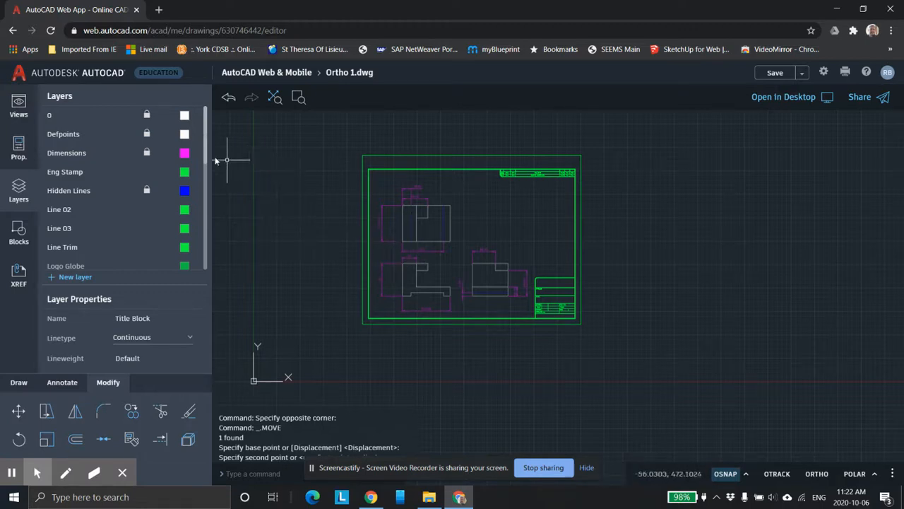
scroll(202, 171, "down", 1)
left_click_drag(203, 171, 204, 265)
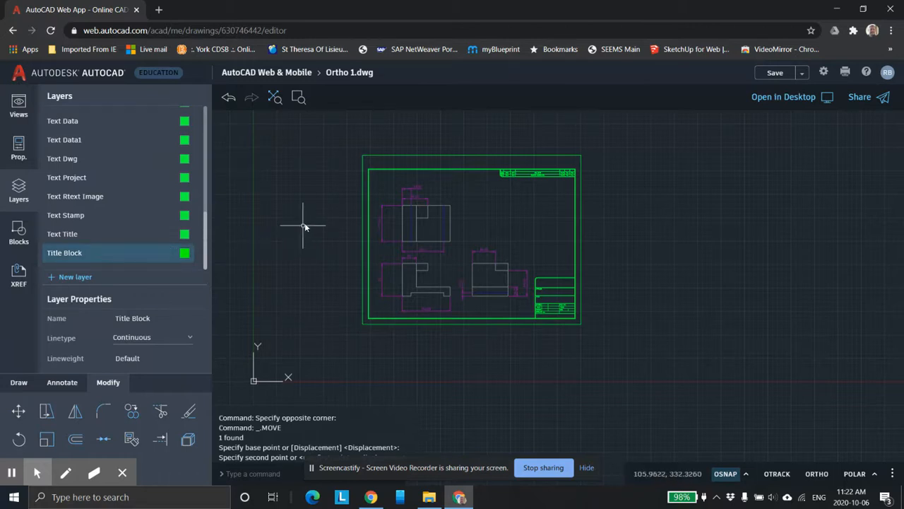
scroll(312, 220, "up", 1)
scroll(313, 218, "down", 1)
middle_click_drag(306, 200, 326, 219)
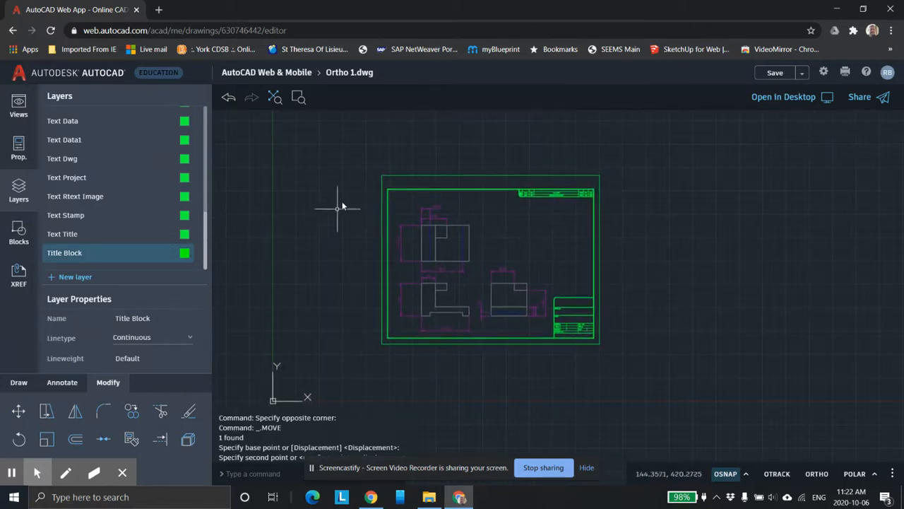
left_click(336, 150)
left_click(643, 383)
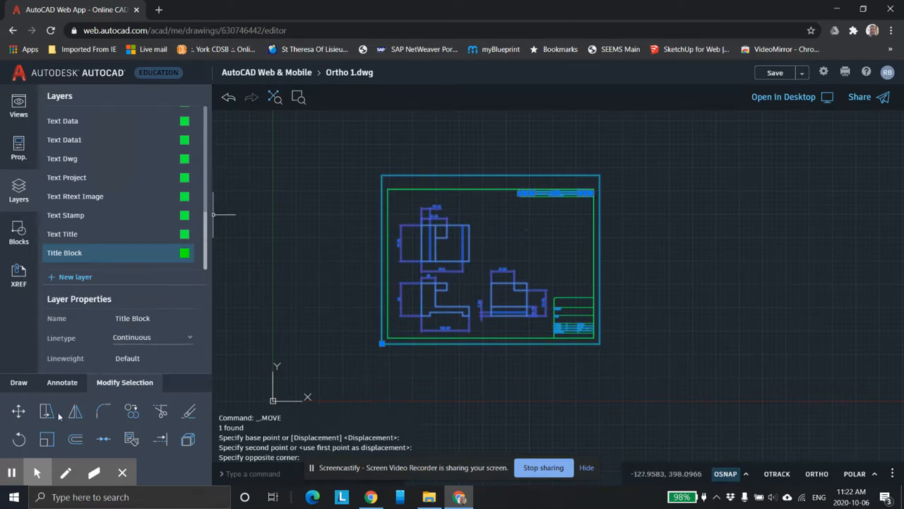
left_click(44, 441)
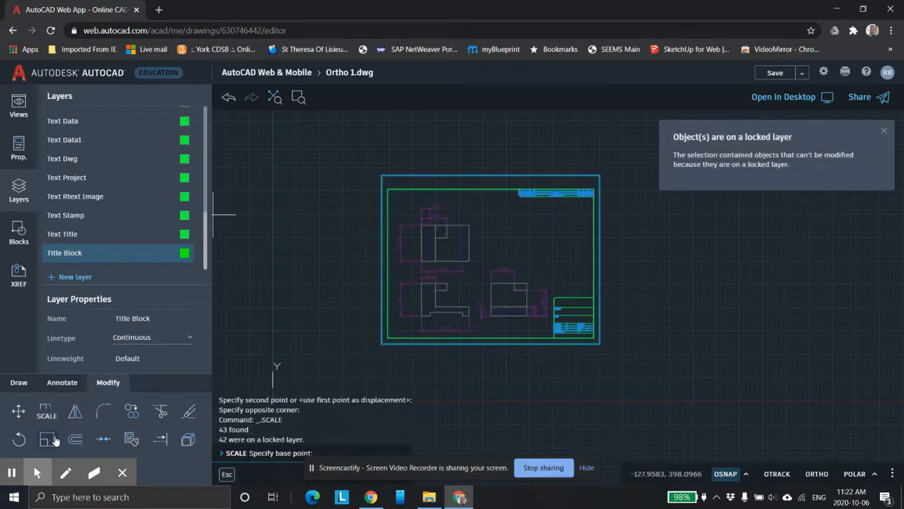
left_click(382, 176)
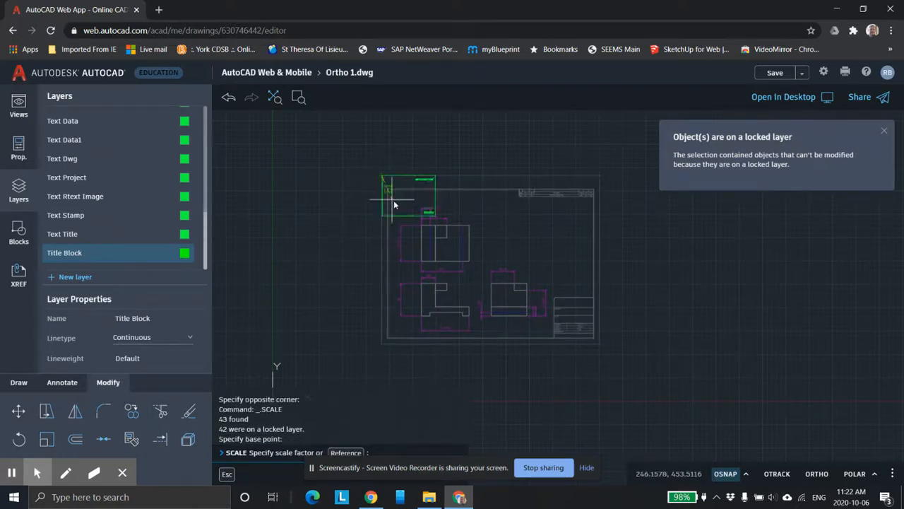
left_click(459, 249)
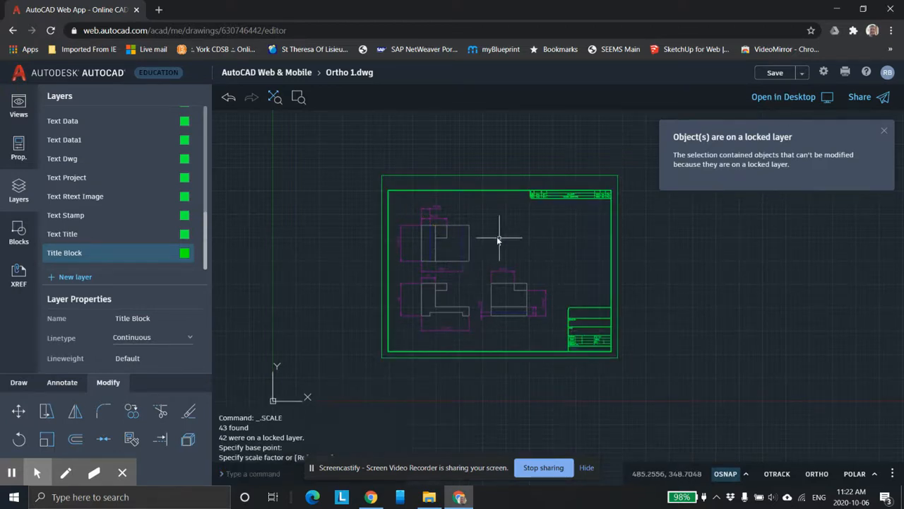
scroll(496, 236, "down", 1)
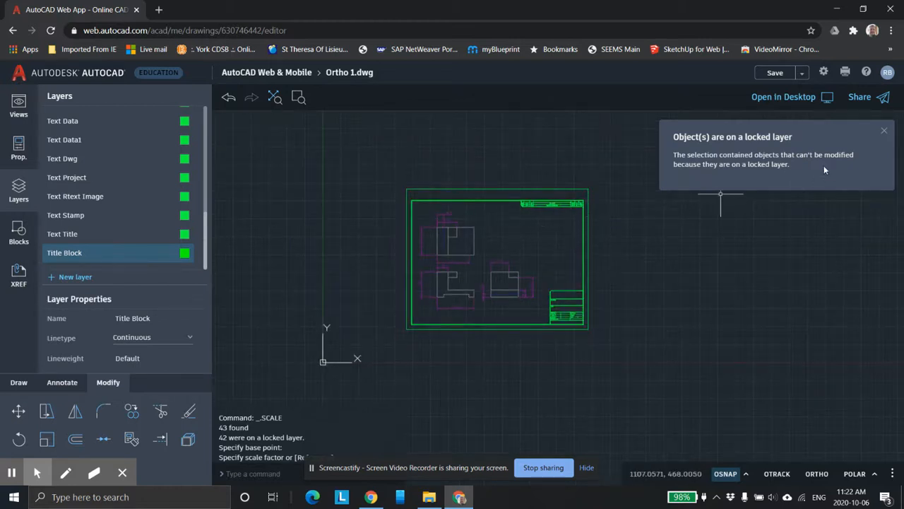
left_click(883, 133)
Try to nudge the title block slightly up and left from its lower-left corner to centre the views
scroll(648, 233, "up", 1)
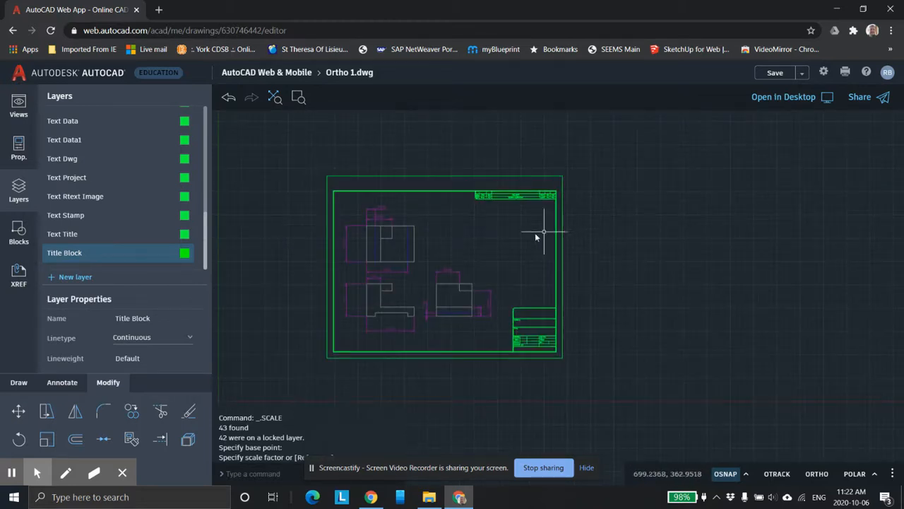
scroll(468, 258, "down", 1)
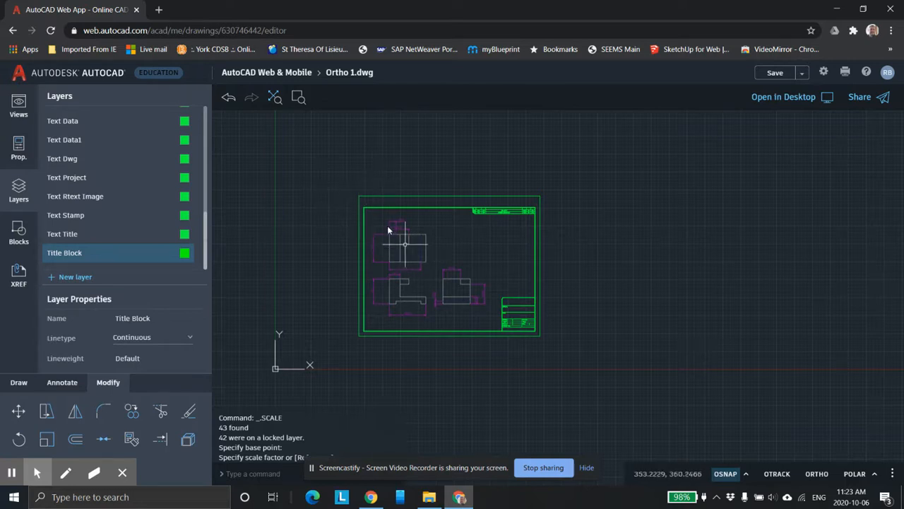
left_click(310, 168)
left_click(605, 357)
left_click(19, 412)
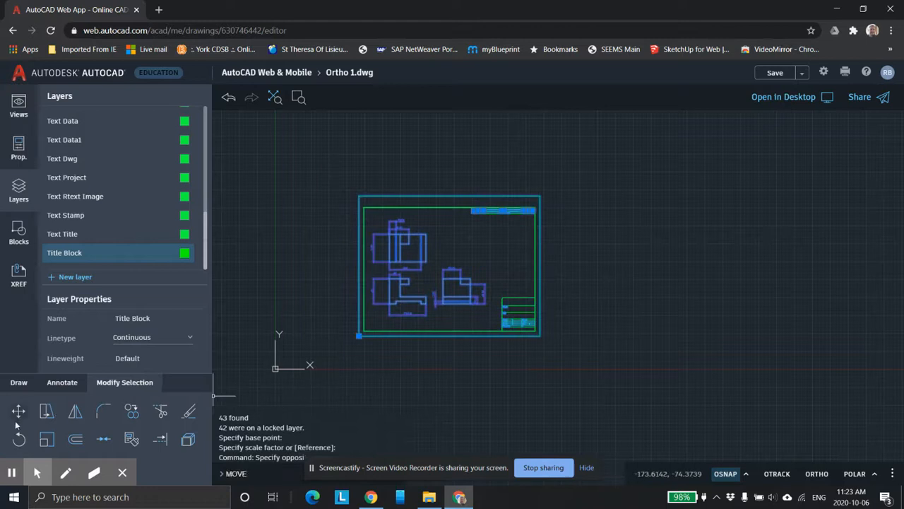
left_click(358, 341)
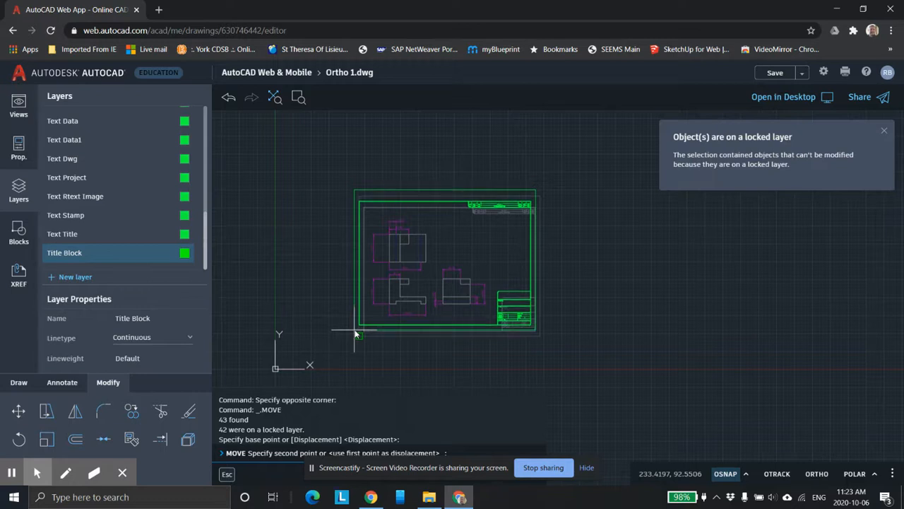
left_click(356, 334)
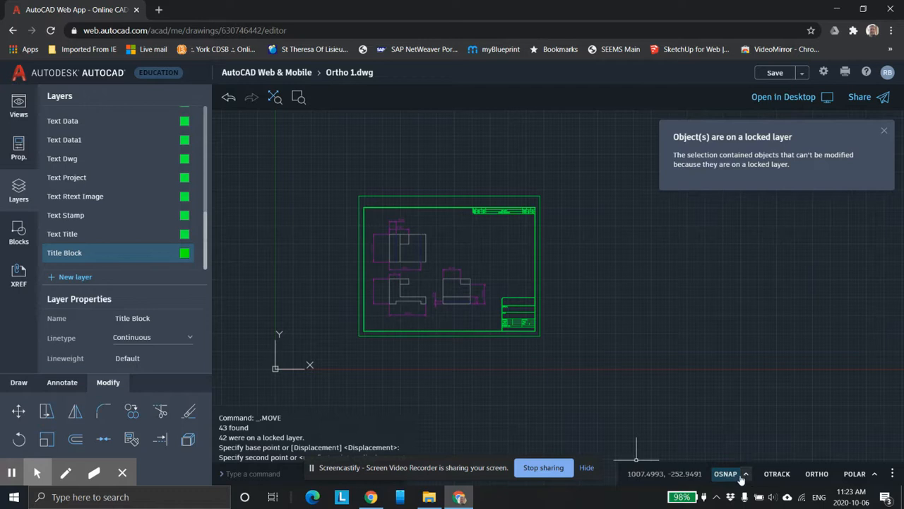
Move the title block slightly up and left from its lower-left corner, with object snap off, to centre the views inside the frame
left_click(321, 163)
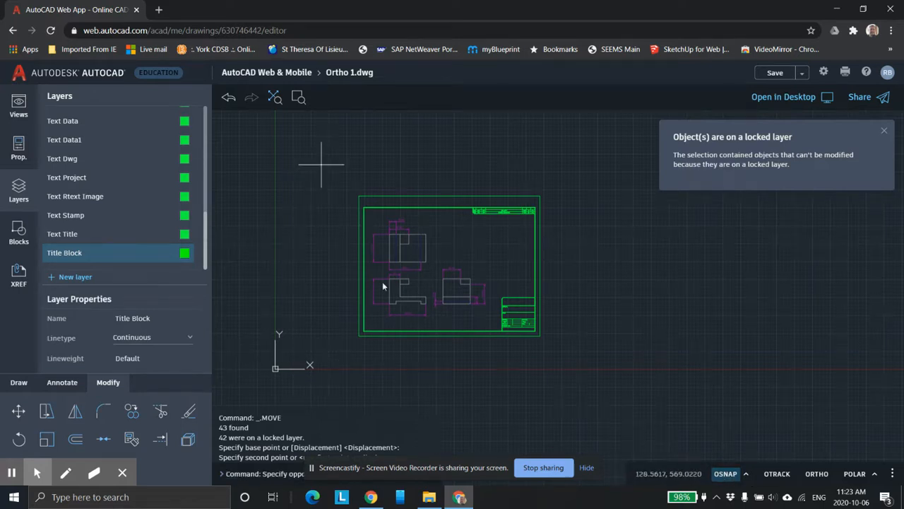
left_click(613, 379)
left_click(23, 416)
left_click(364, 337)
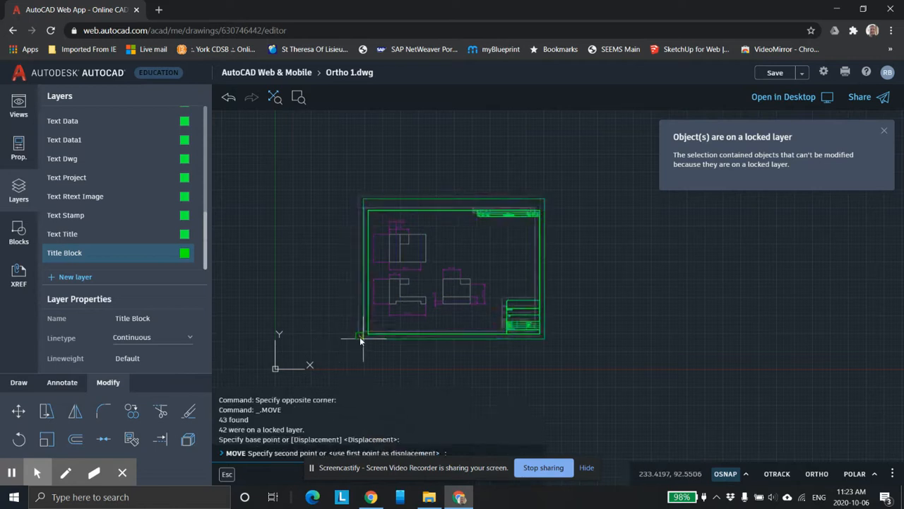
left_click(592, 385)
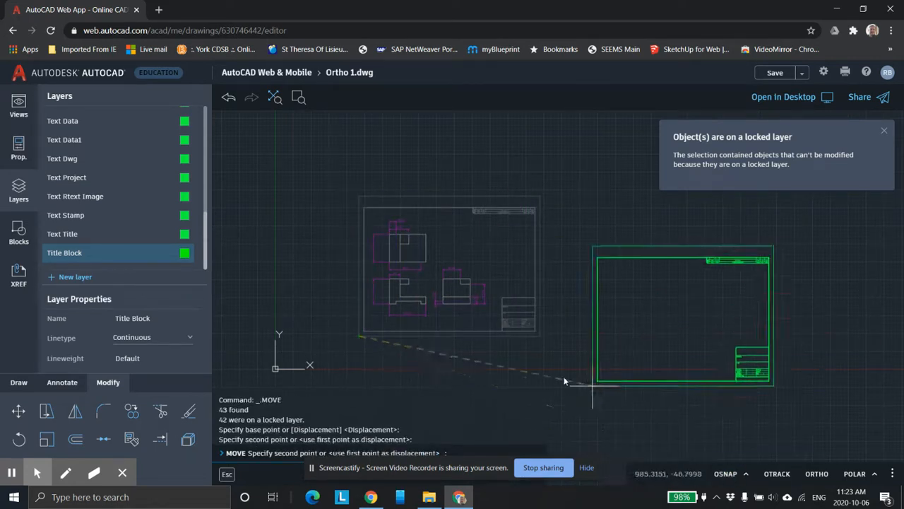
left_click(352, 329)
scroll(586, 347, "up", 1)
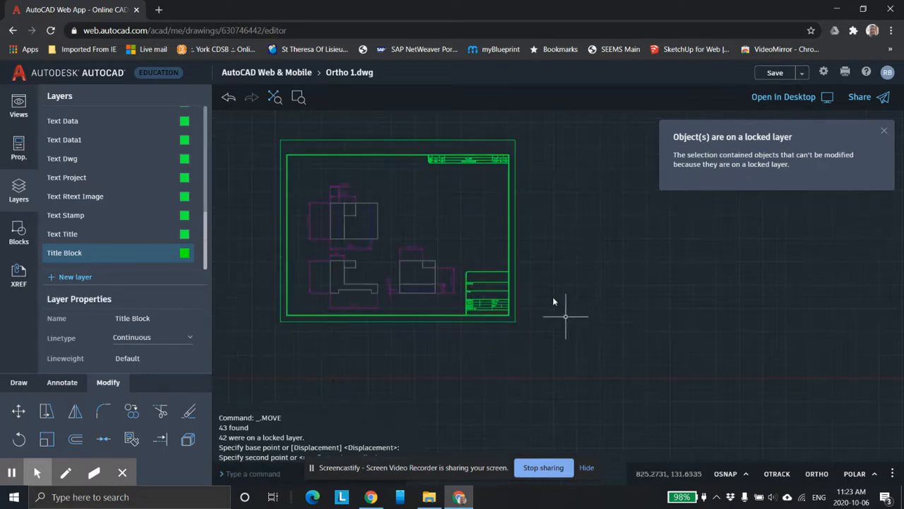
middle_click_drag(536, 315, 551, 364)
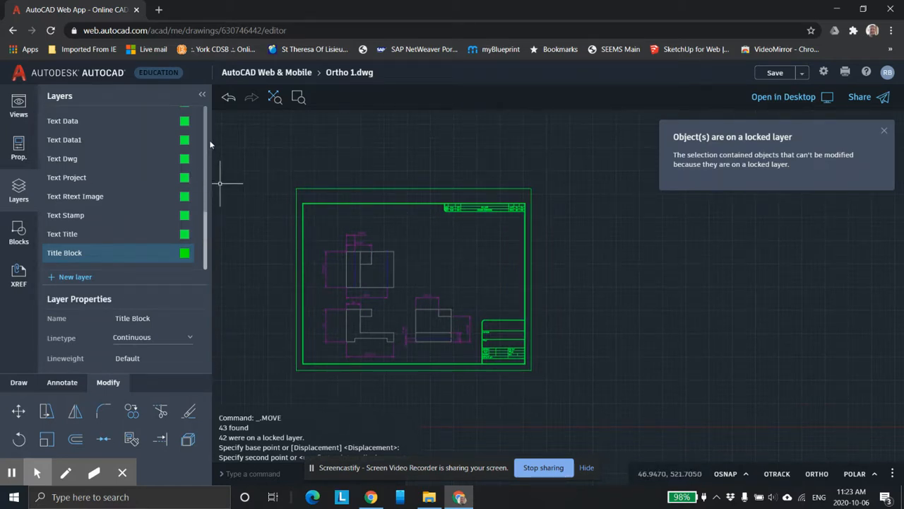
Unlock the Defpoints, Dimensions and Hidden Lines layers
scroll(205, 144, "up", 3)
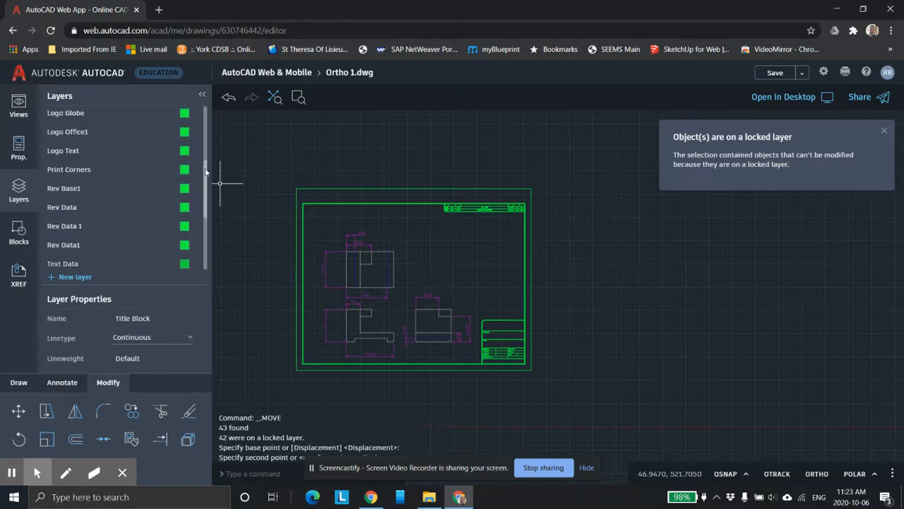
scroll(205, 171, "up", 3)
left_click(146, 124)
left_click(147, 180)
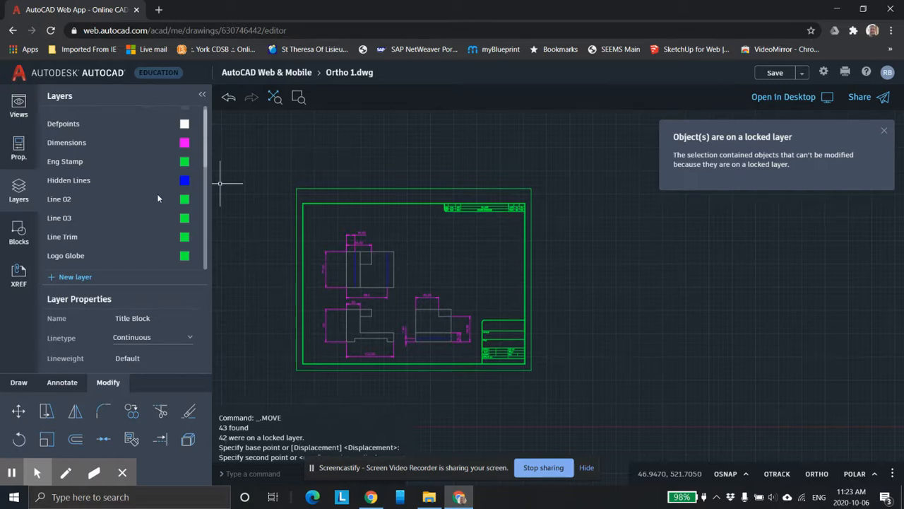
Dismiss the locked-layer notice and inspect the framed orthographic views with their title block up close
middle_click_drag(414, 246, 482, 230)
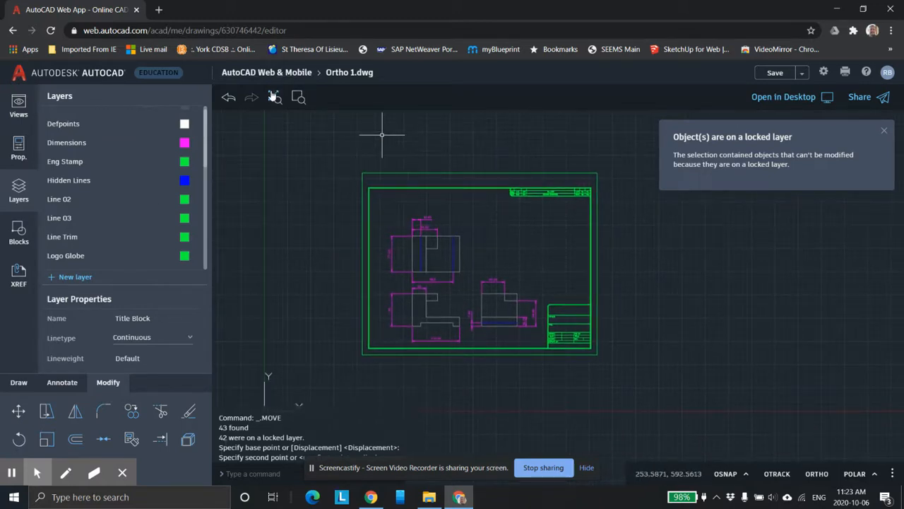
scroll(419, 141, "up", 3)
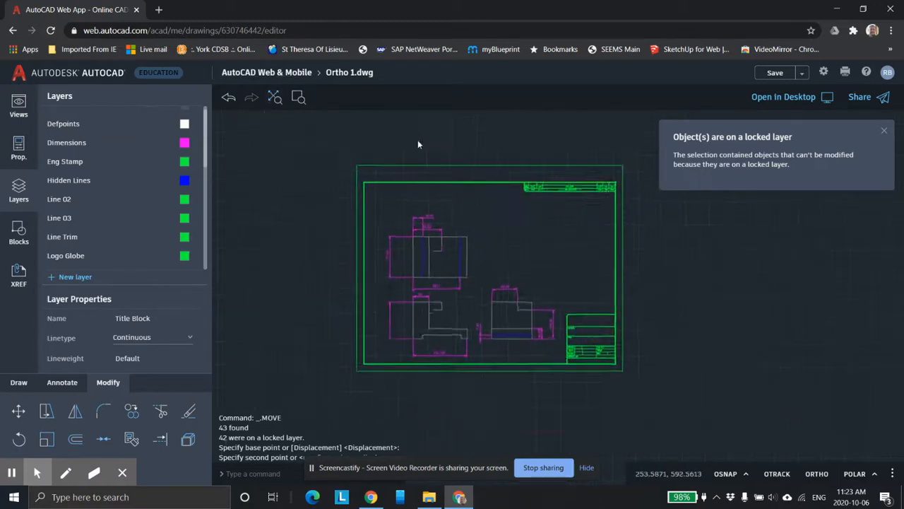
left_click(884, 132)
scroll(678, 238, "down", 4)
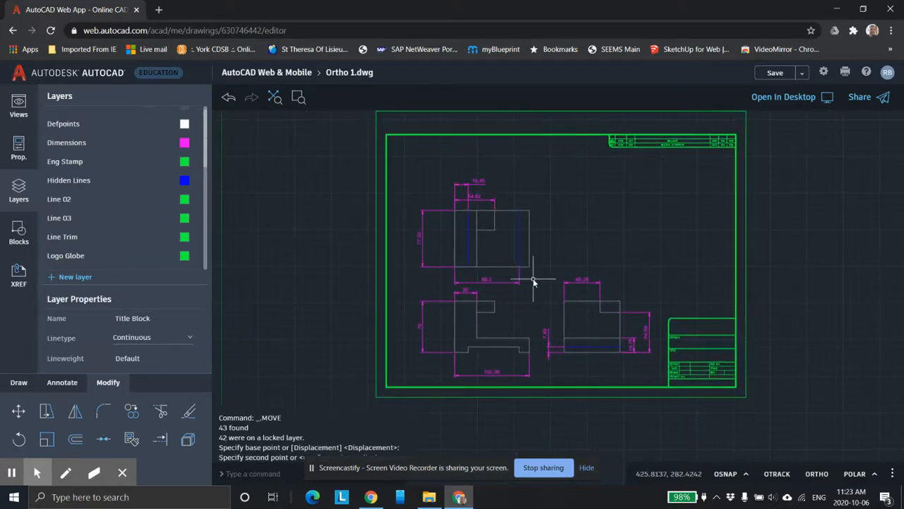
left_click(854, 31)
left_click(828, 115)
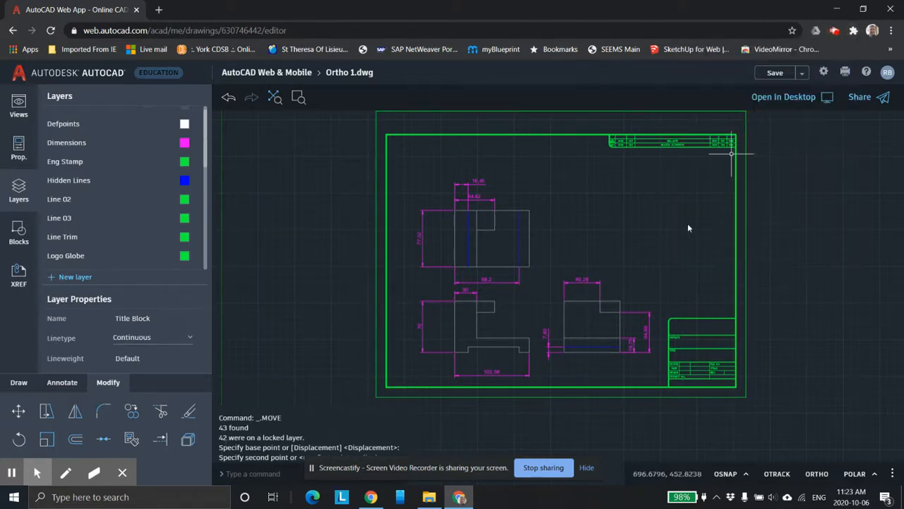